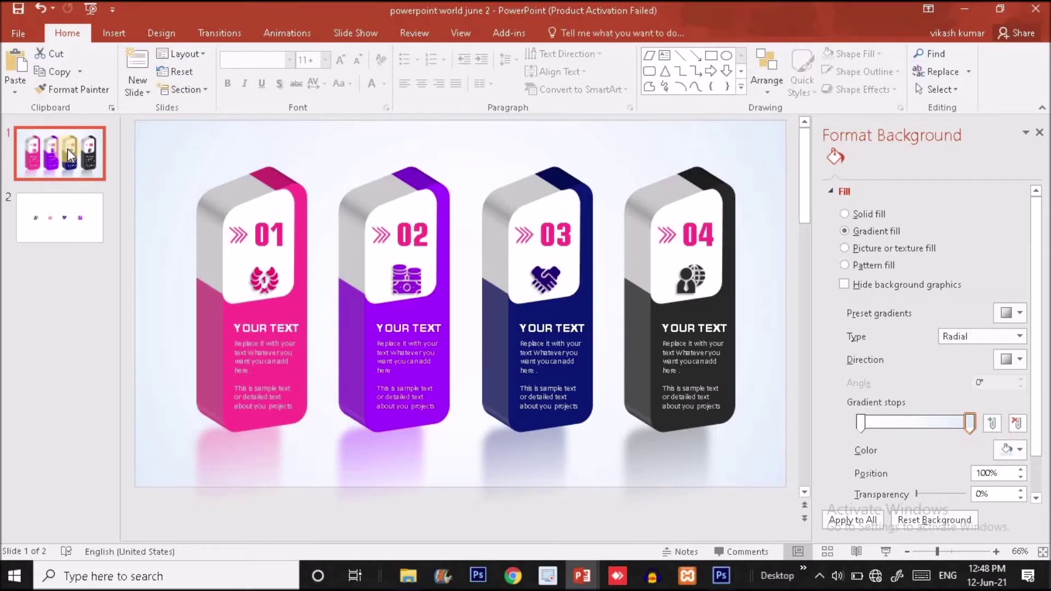
Add a blank slide and move it ahead of the finished infographic slide as the first slide.
left_click(118, 34)
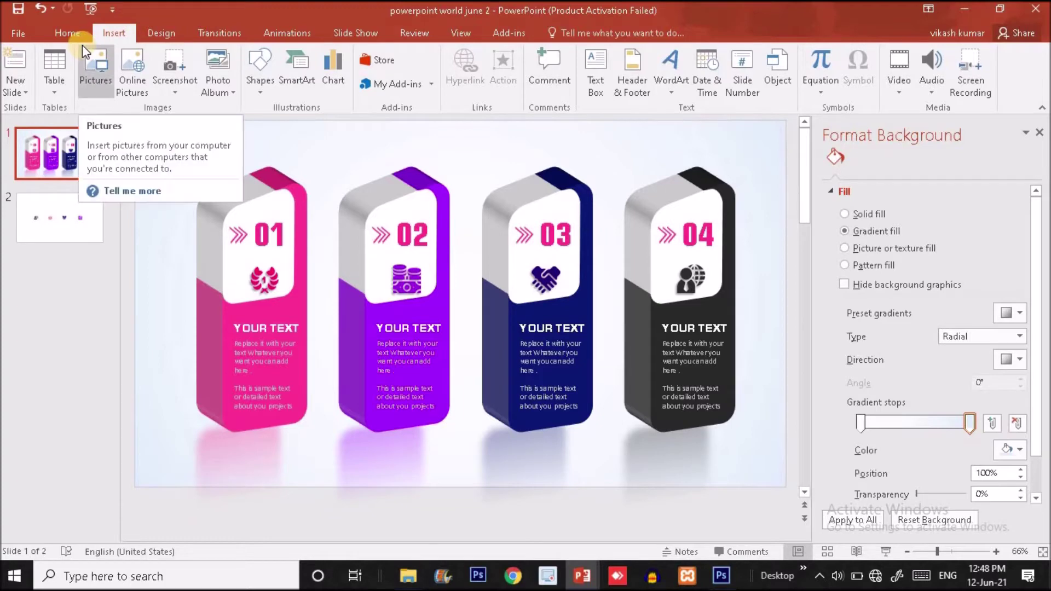
left_click(27, 83)
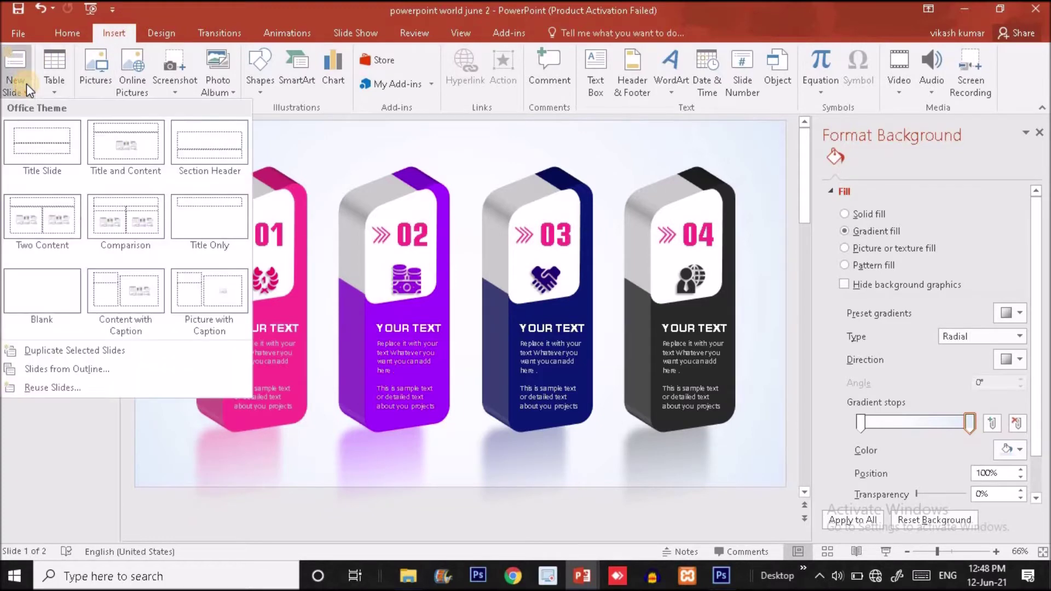
left_click(39, 282)
left_click_drag(64, 218, 63, 143)
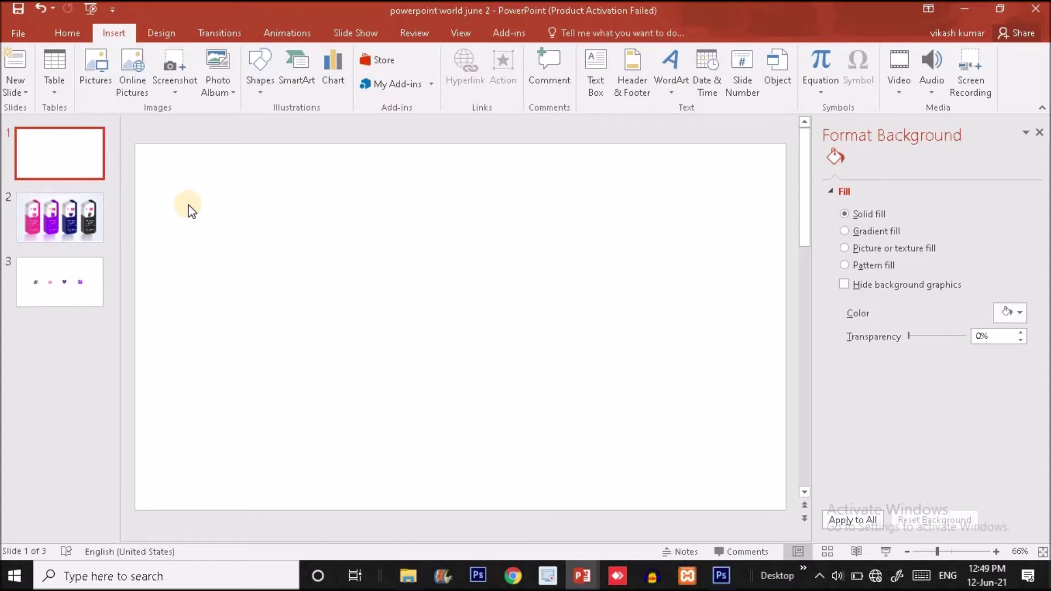
Check the custom slide size settings, including the format, width and height, and keep the Widescreen format.
left_click(160, 39)
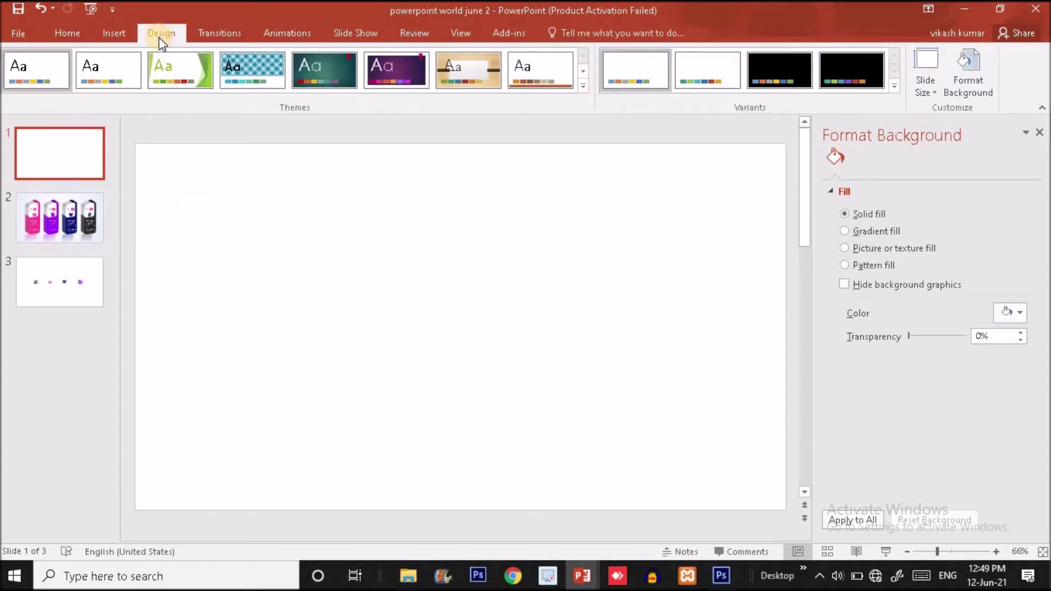
left_click(921, 86)
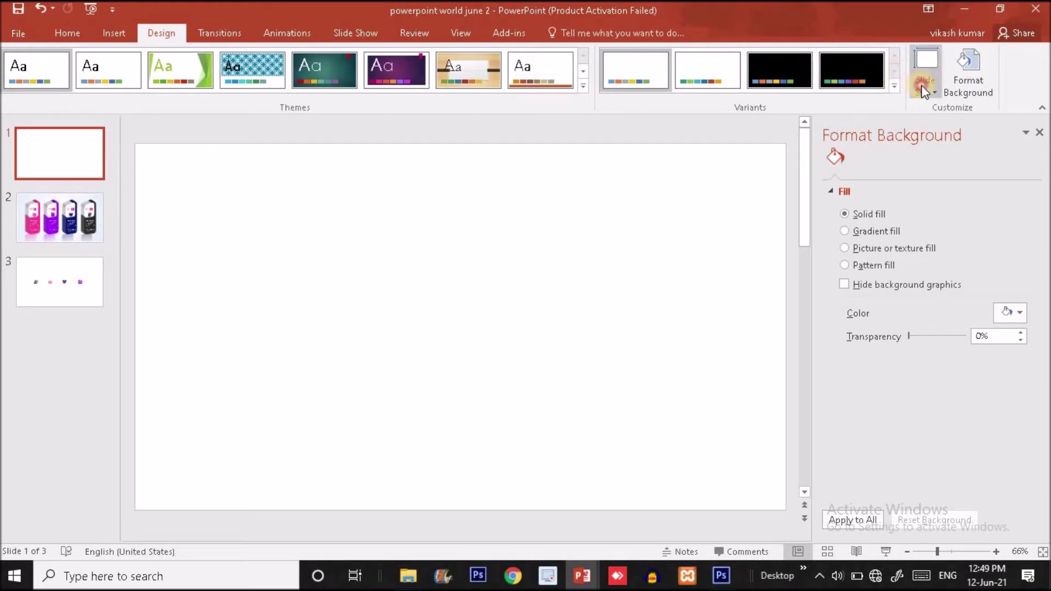
left_click(971, 181)
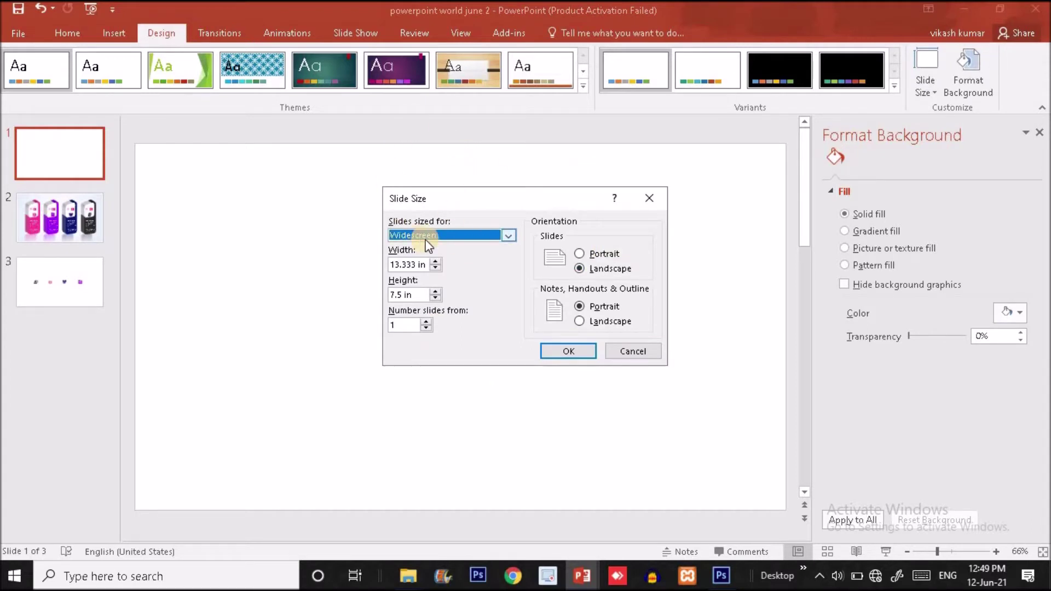
left_click(418, 266)
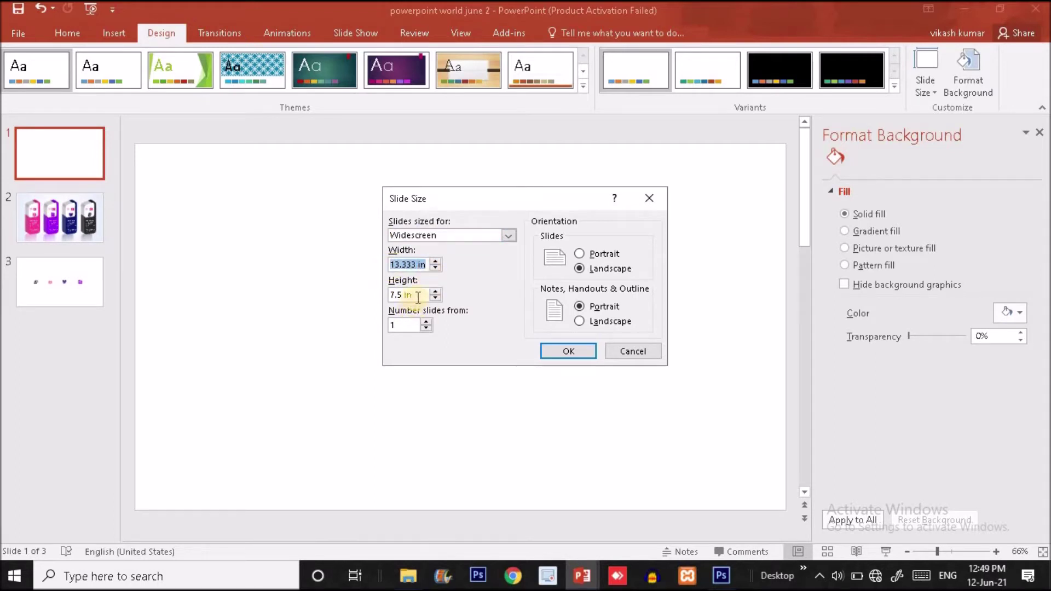
left_click_drag(418, 298, 377, 297)
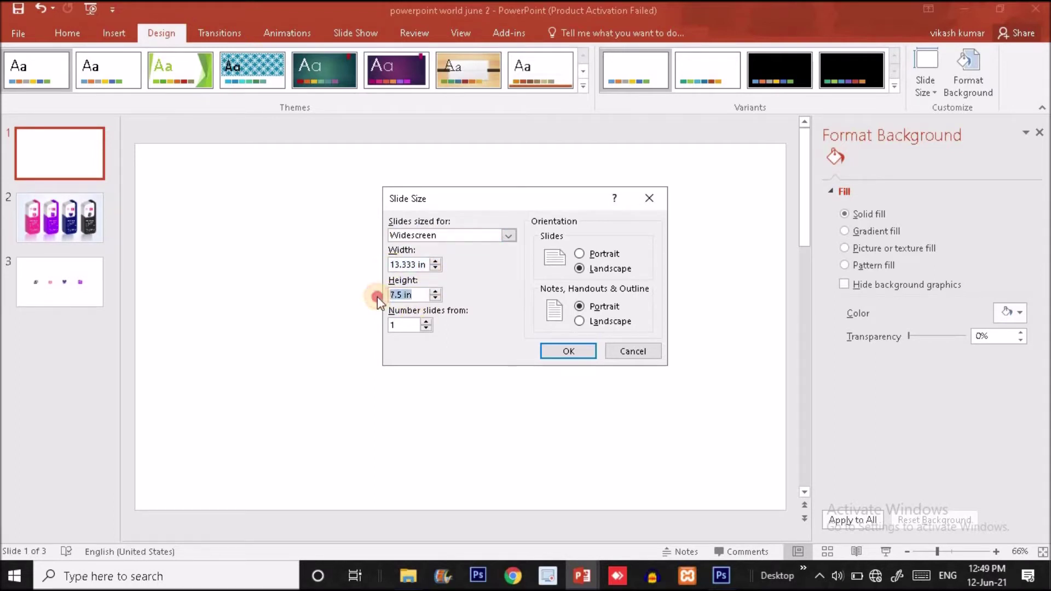
left_click(506, 236)
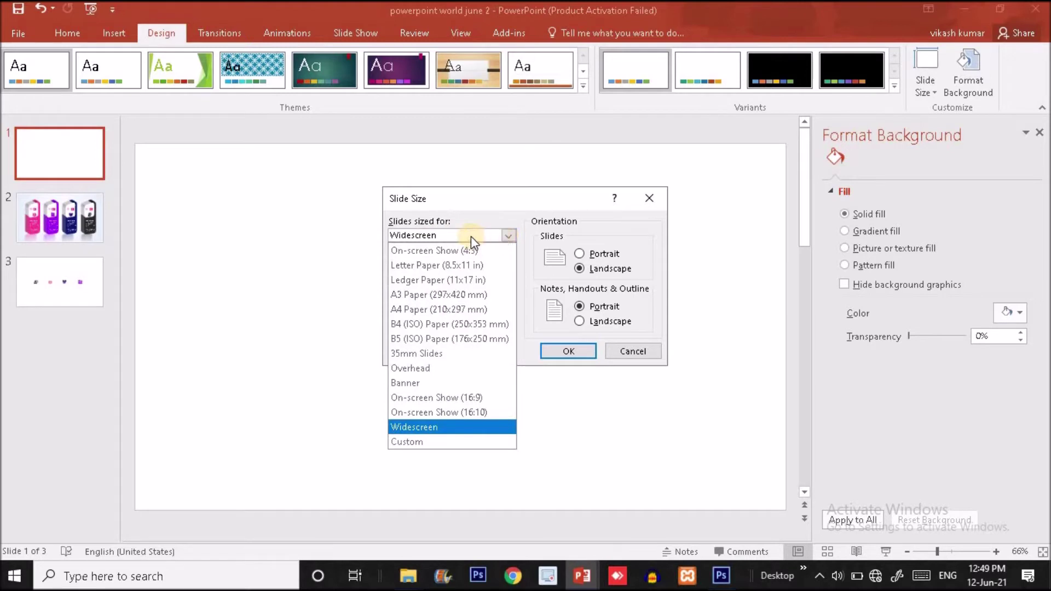
left_click(507, 238)
left_click(507, 238)
left_click(566, 352)
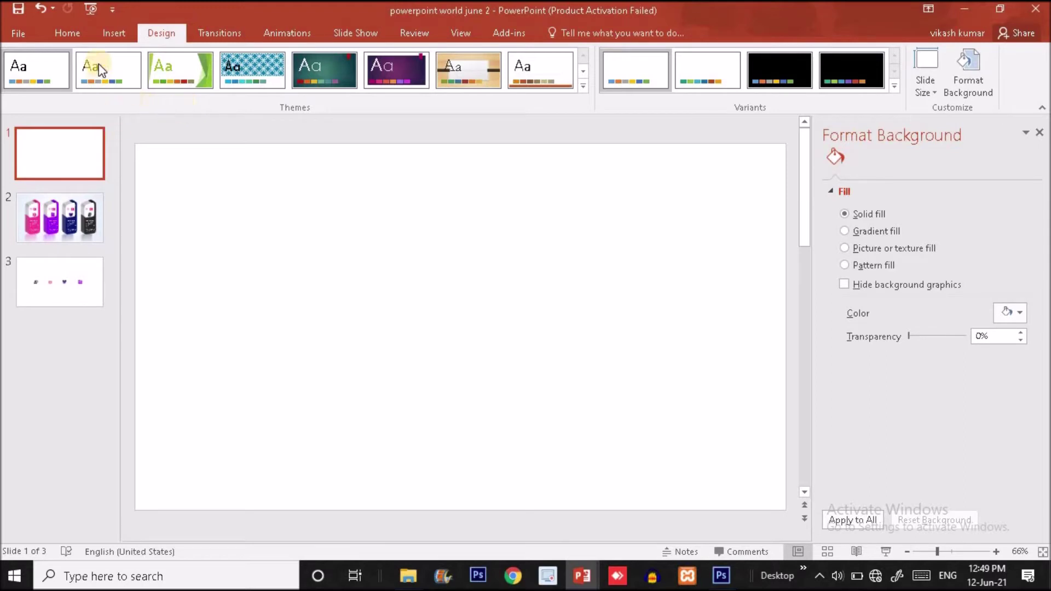
Draw an upright rounded rectangle about 5.08" high and 2.22" wide on the left half of the blank slide.
left_click(59, 215)
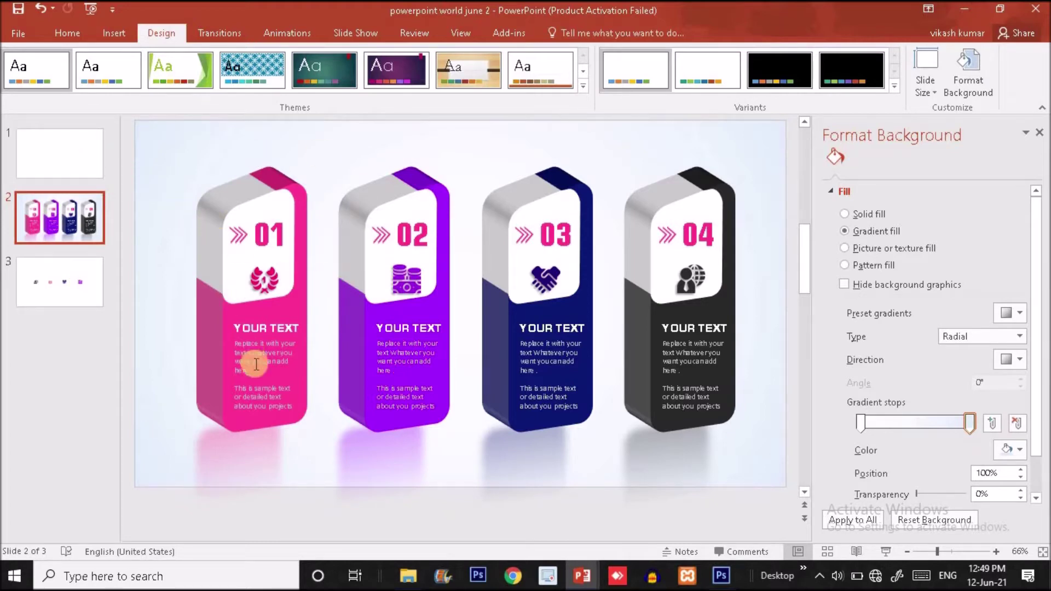
left_click(74, 171)
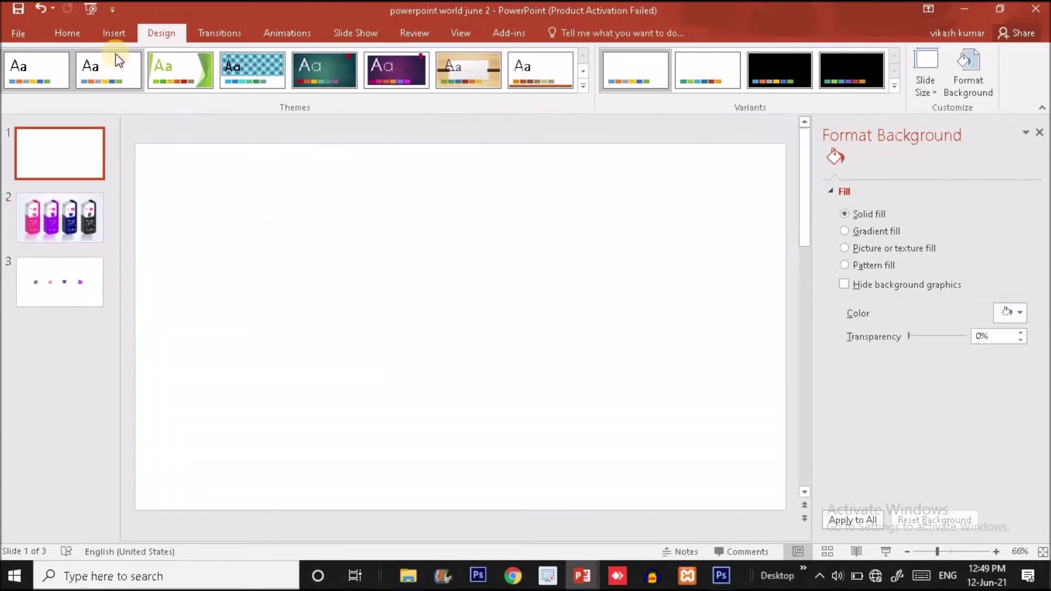
left_click(116, 34)
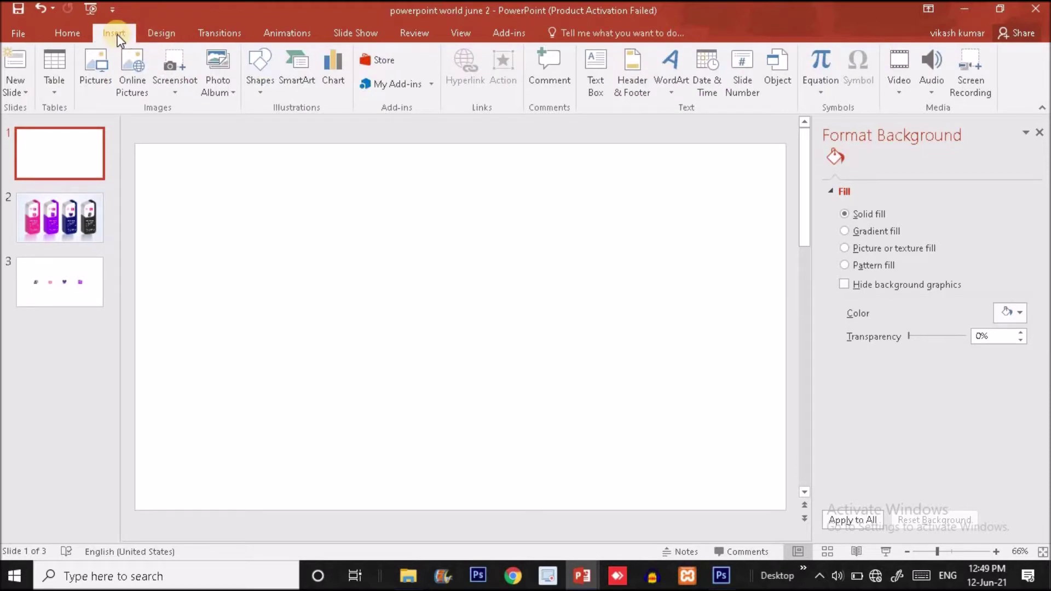
left_click(261, 77)
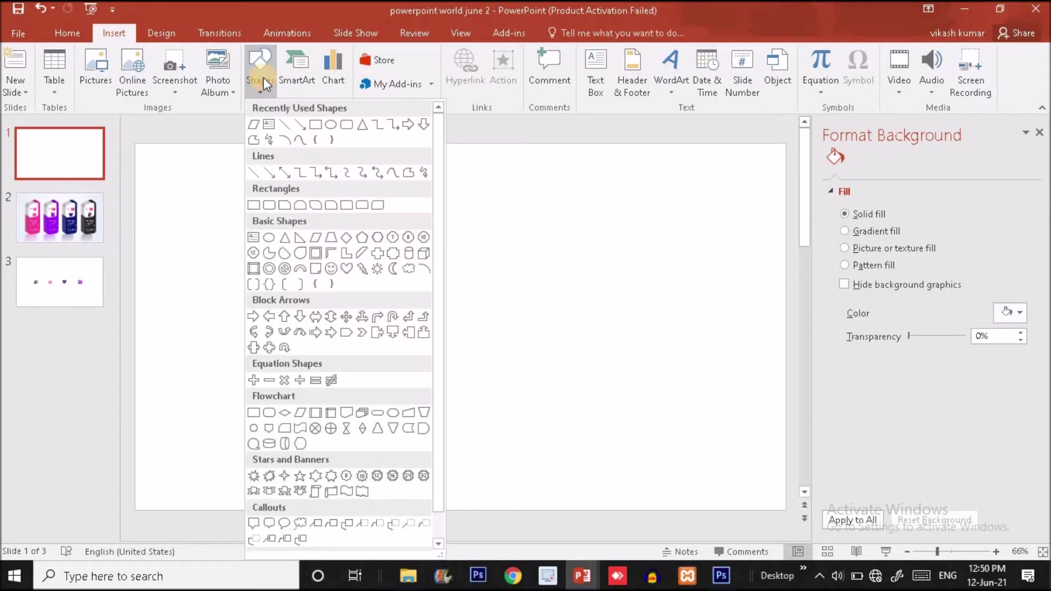
left_click(347, 125)
left_click_drag(259, 214, 364, 458)
left_click_drag(364, 341, 364, 340)
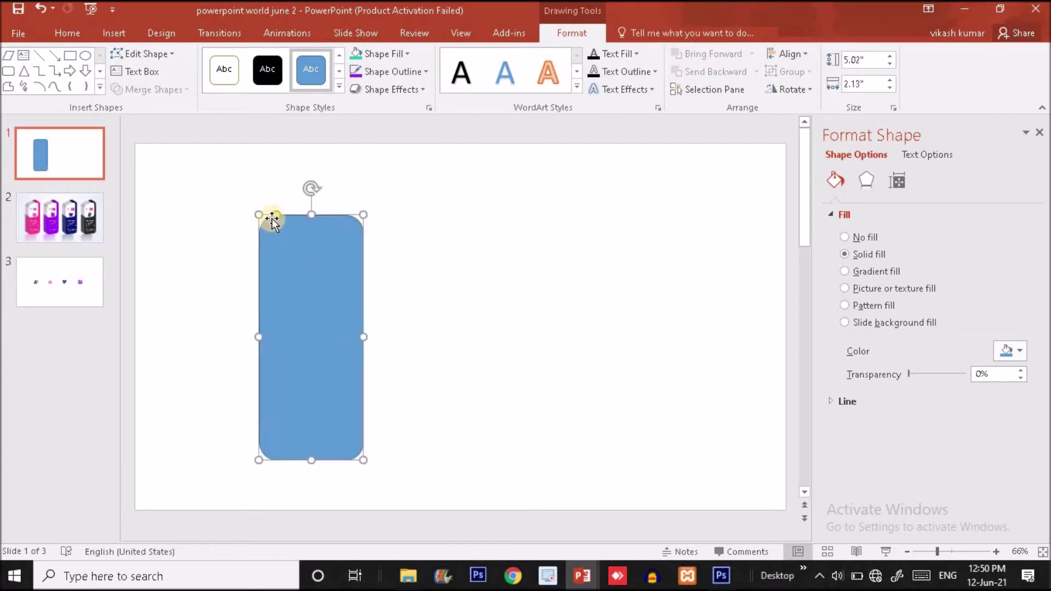
left_click_drag(259, 214, 254, 211)
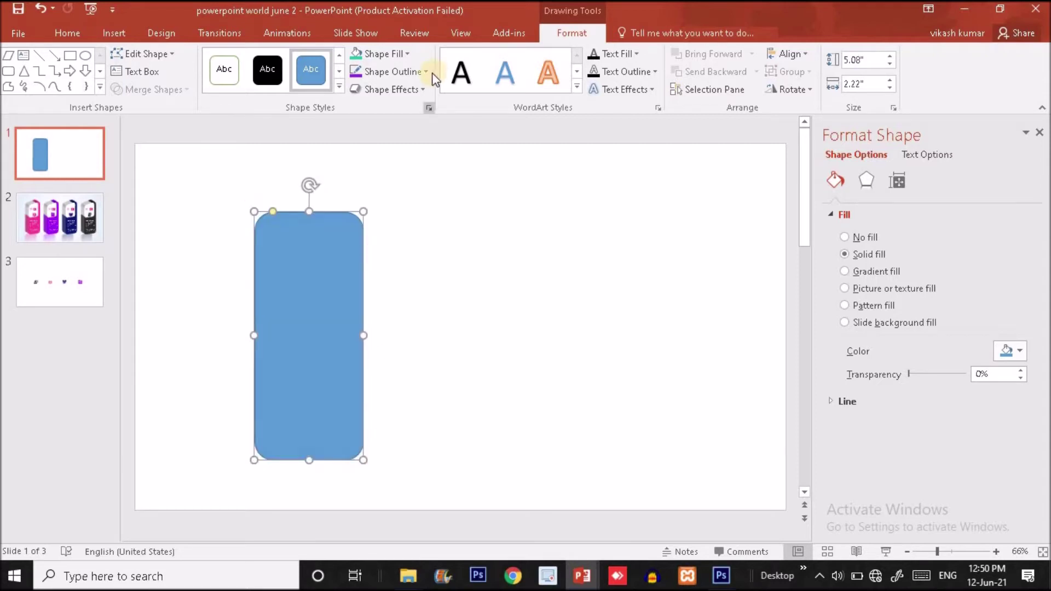
Remove the outline from the tall rounded rectangle.
left_click(457, 263)
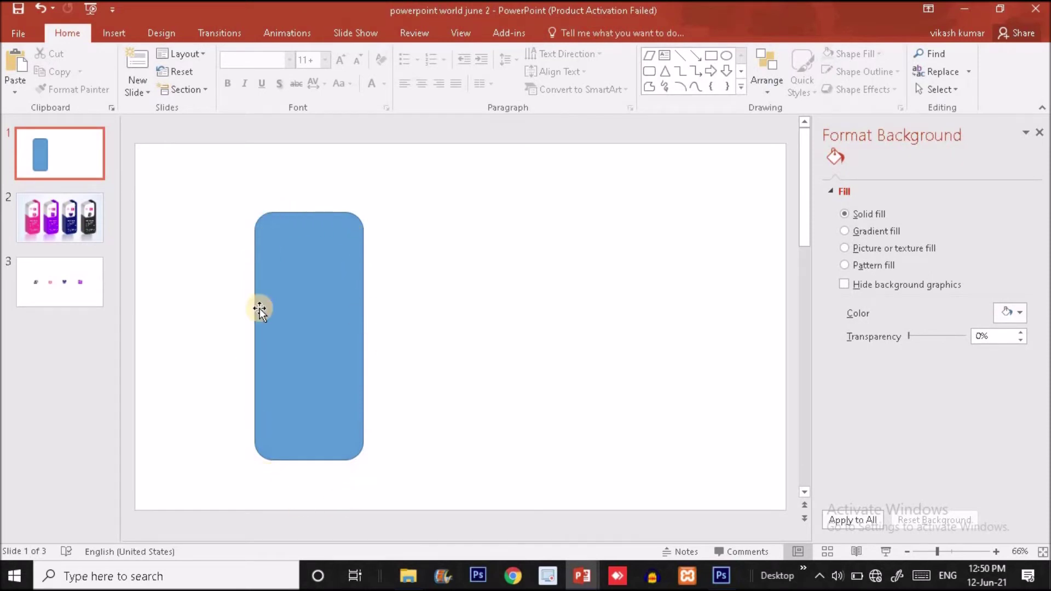
left_click(285, 334)
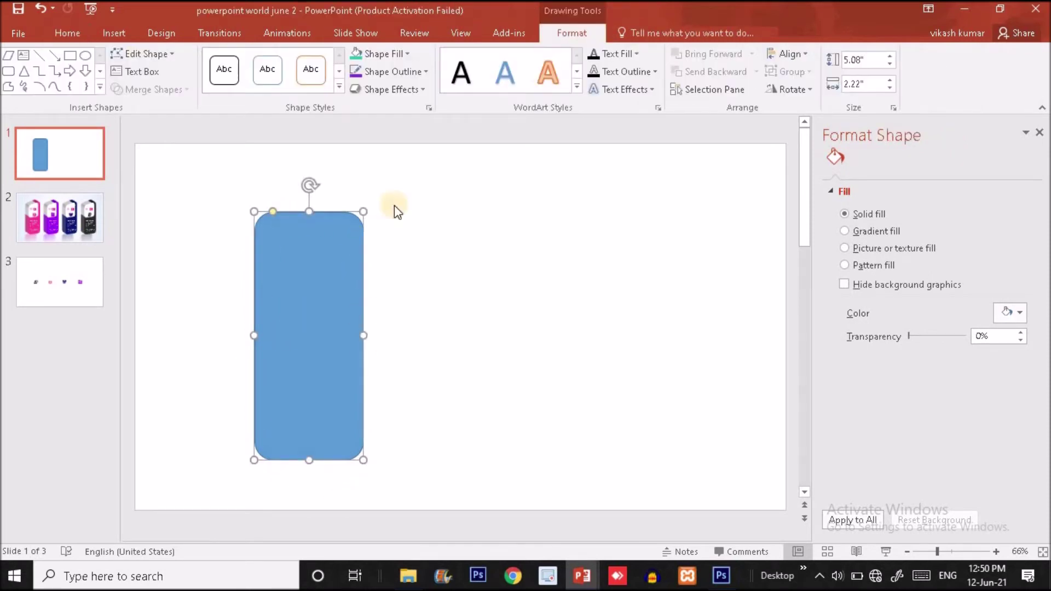
left_click(392, 76)
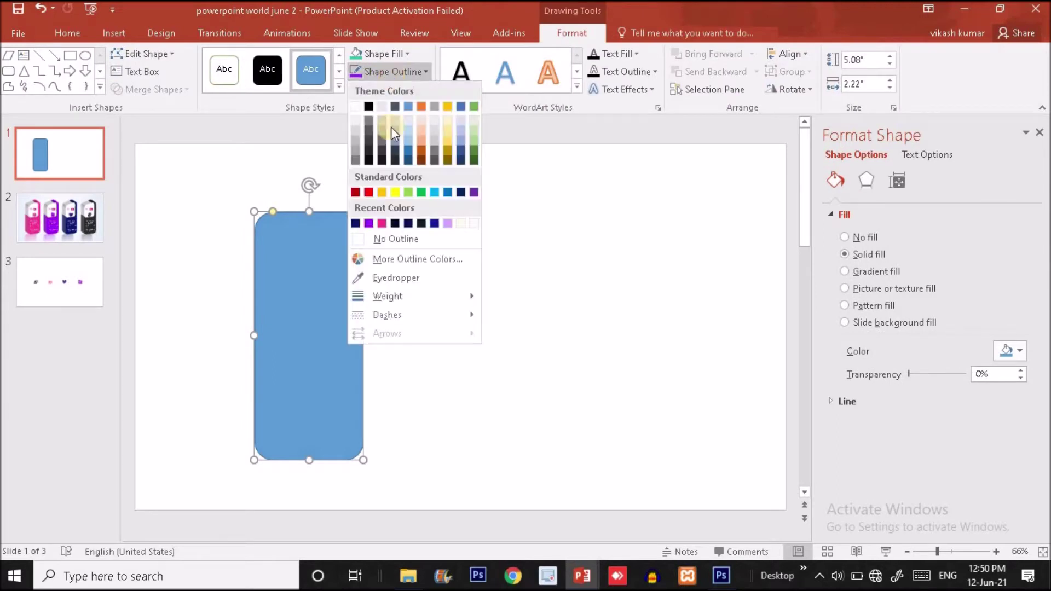
left_click(396, 240)
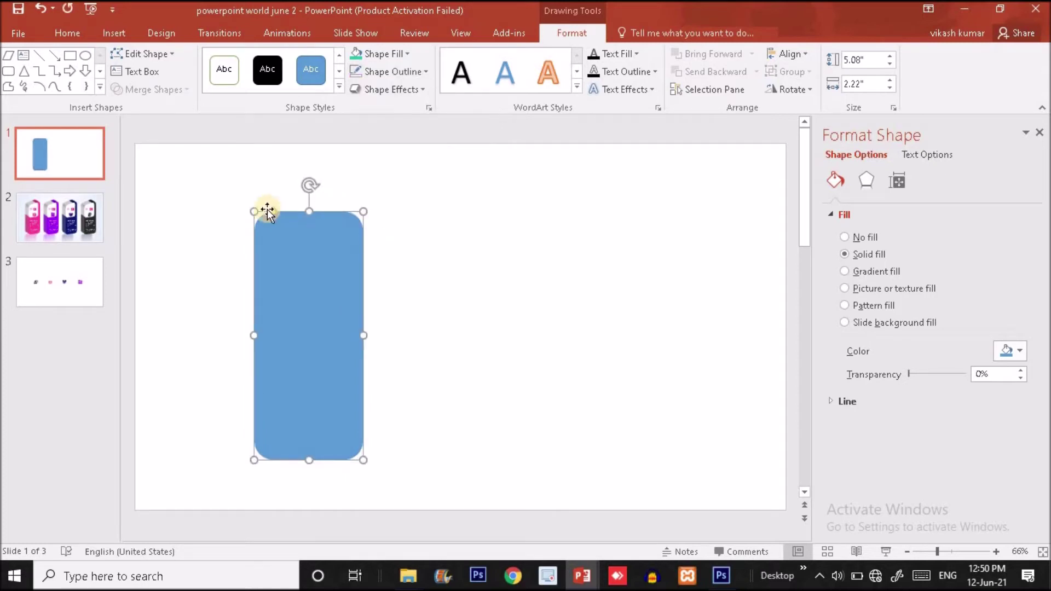
Edit the tall rectangle's points, lowering both points of its upper-left corner so the top edge slants up to the right.
right_click(307, 283)
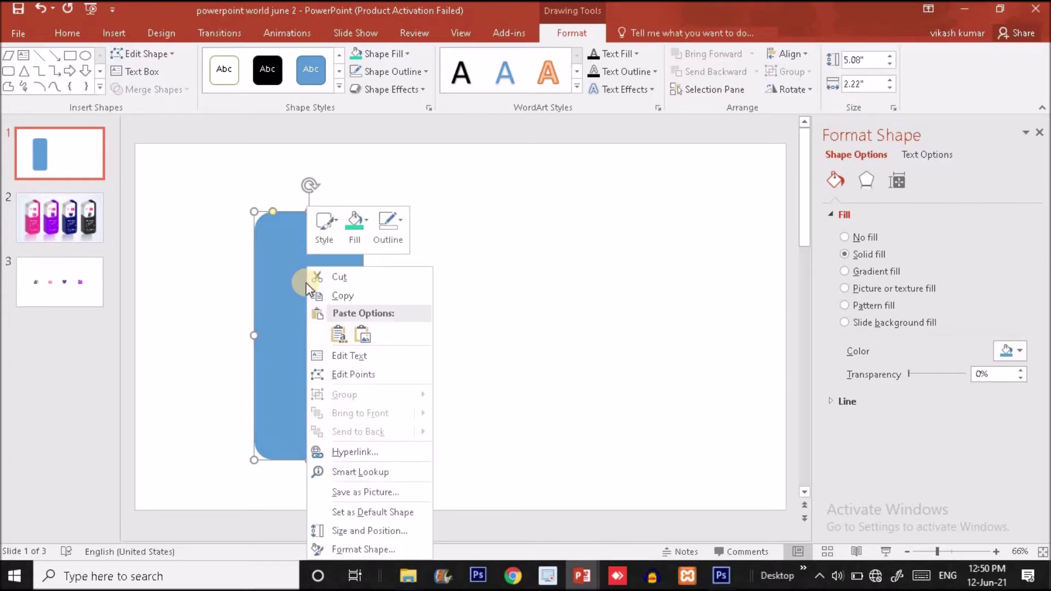
left_click(372, 375)
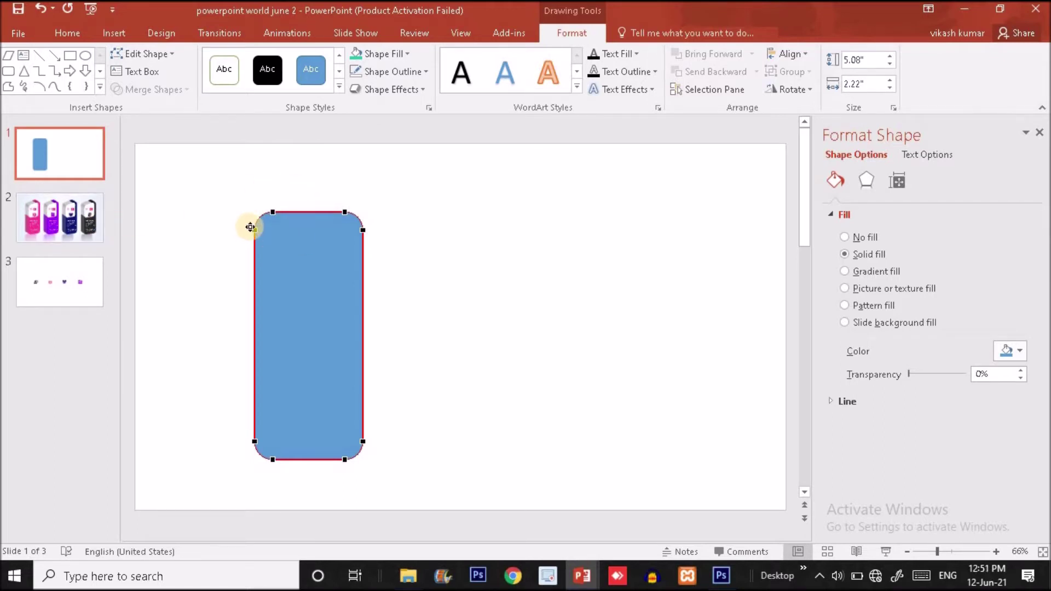
left_click_drag(254, 229, 253, 245)
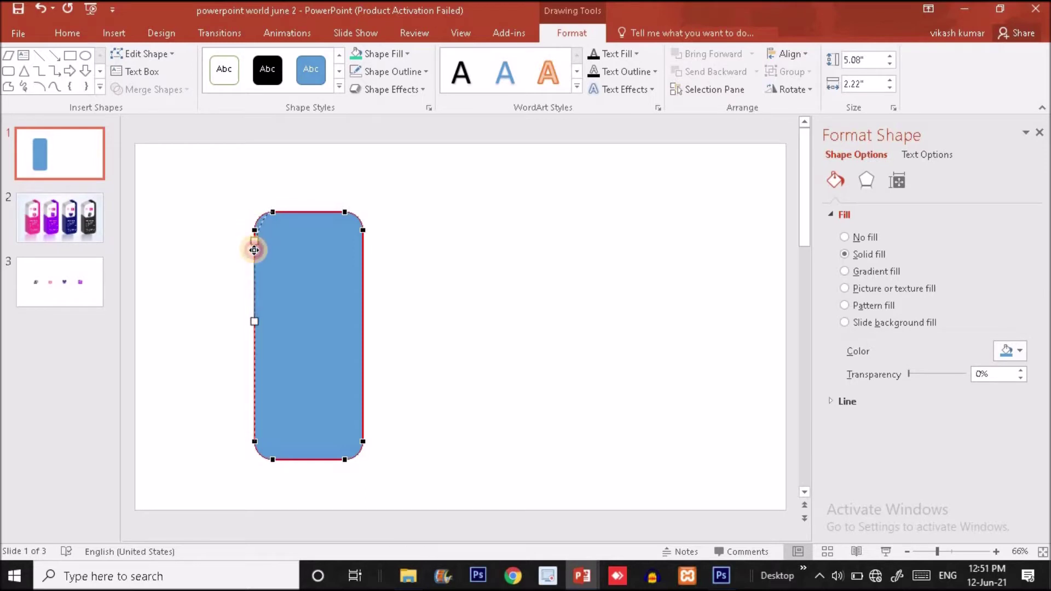
left_click_drag(272, 214, 273, 228)
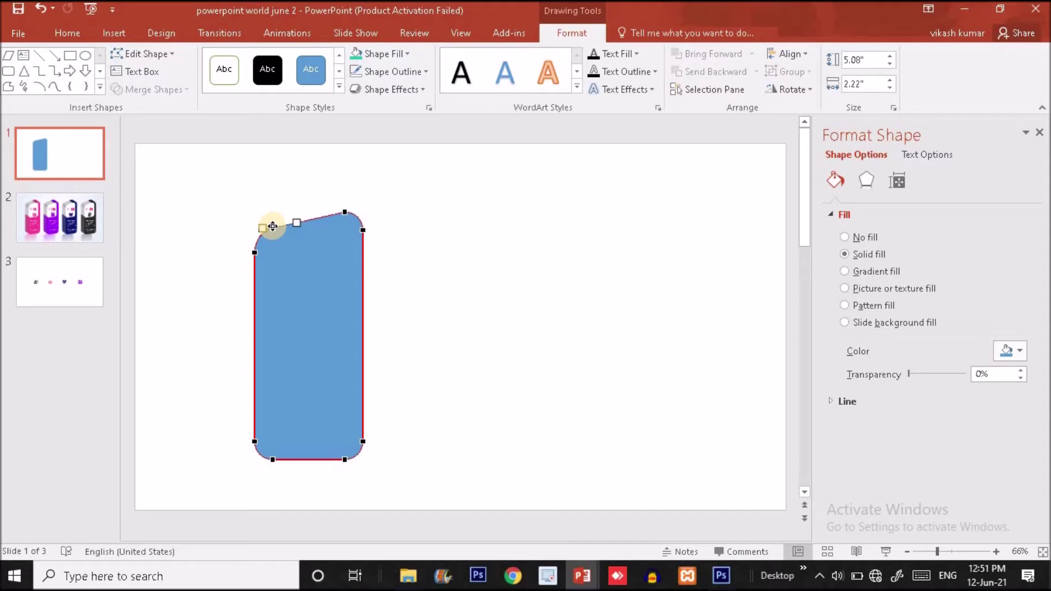
Smooth the tall shape's upper-left corner by adjusting the curve handles of its edit points, and finish point editing.
left_click(952, 548)
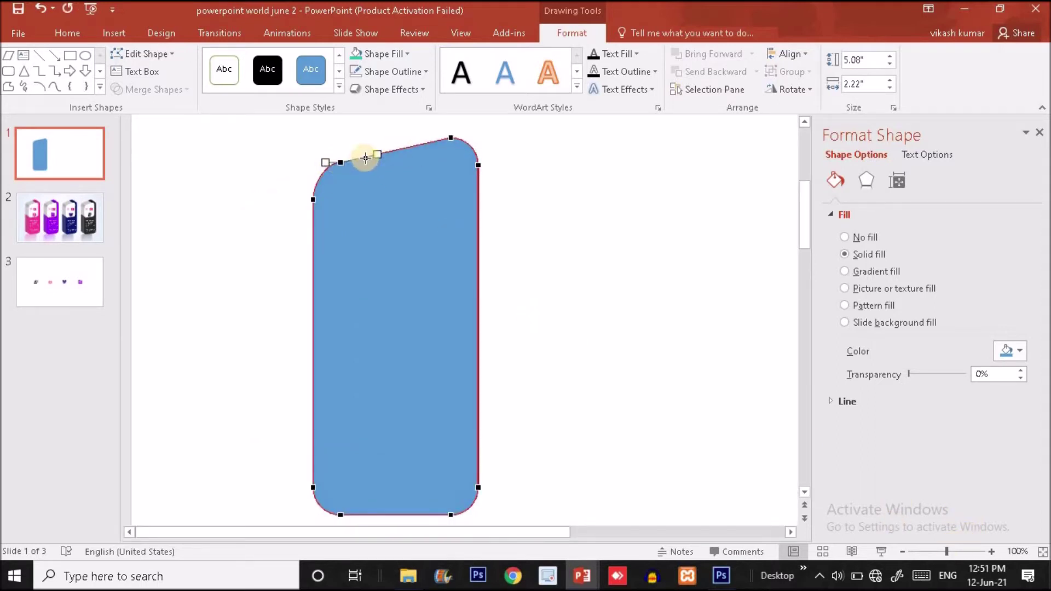
left_click(311, 199)
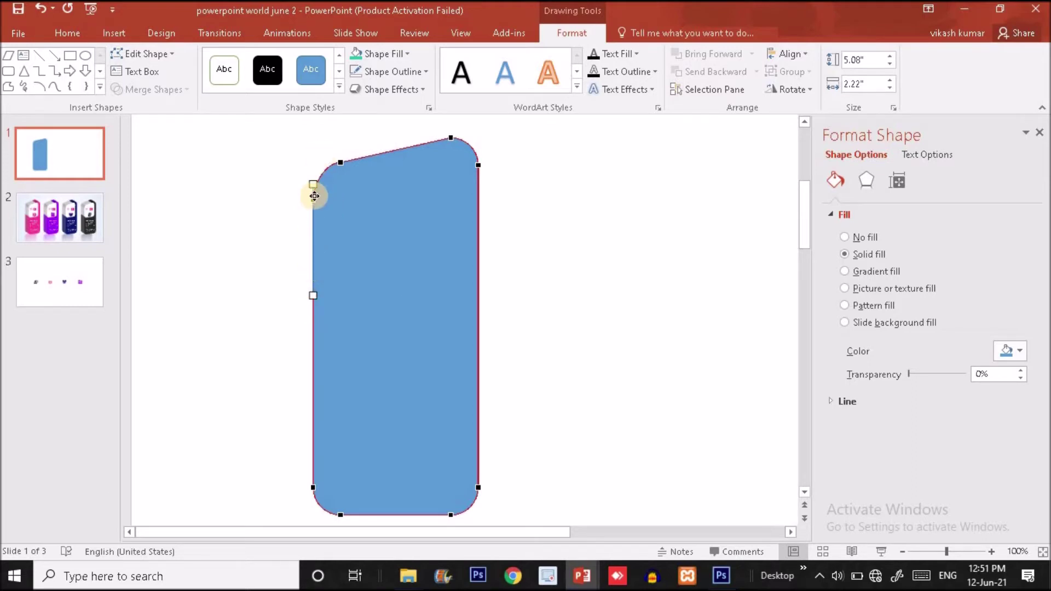
left_click(478, 165)
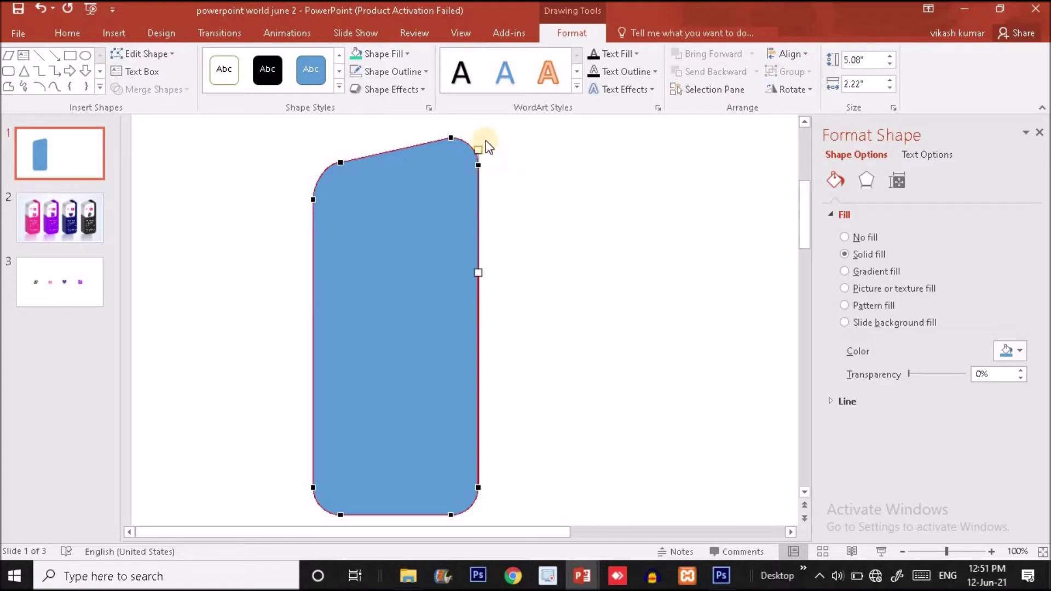
left_click(340, 163)
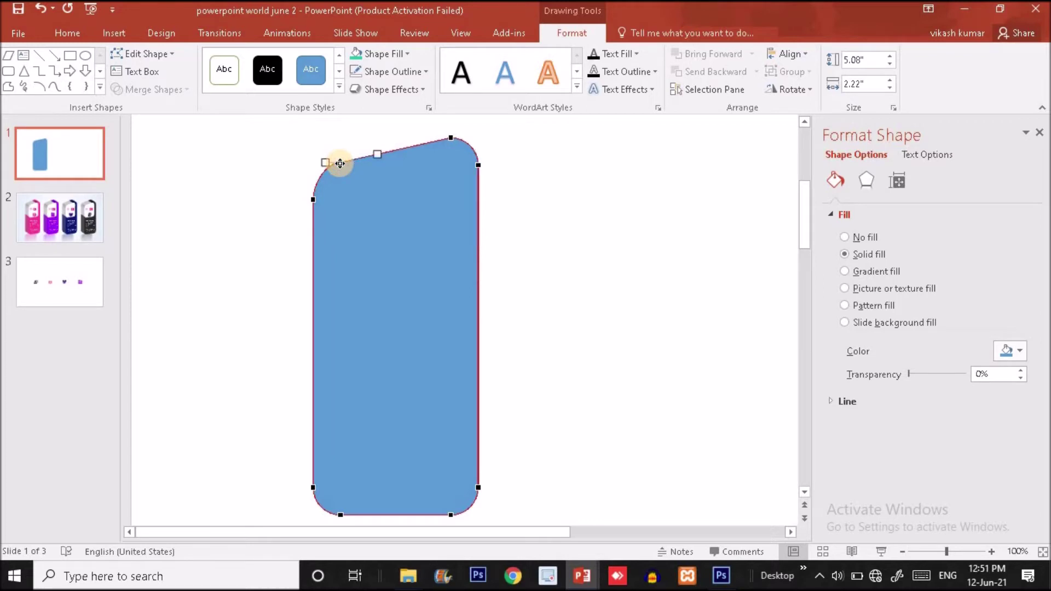
left_click(325, 163)
left_click(326, 163)
left_click(342, 163)
left_click_drag(342, 164, 315, 165)
left_click(275, 185)
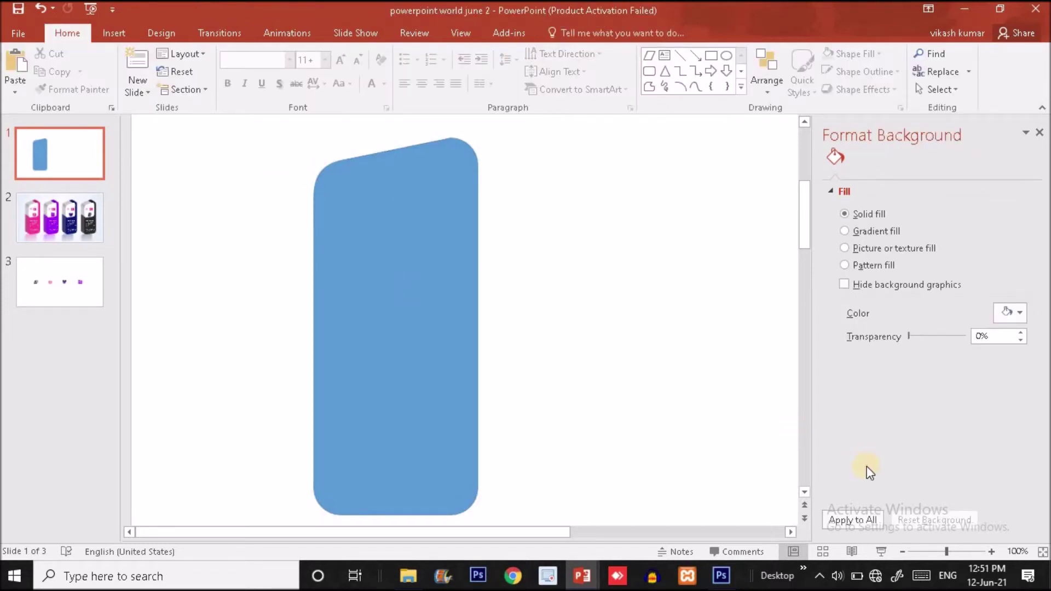
Draw a smaller rounded rectangle about 2" high and 1.37" wide to the upper right of the tall shape.
left_click(938, 552)
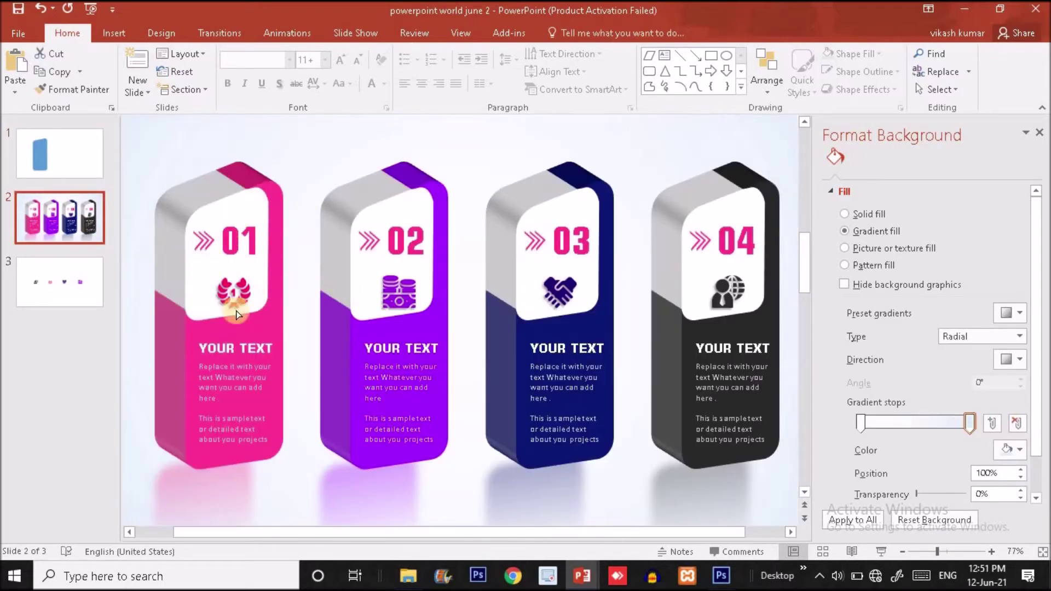
left_click(41, 170)
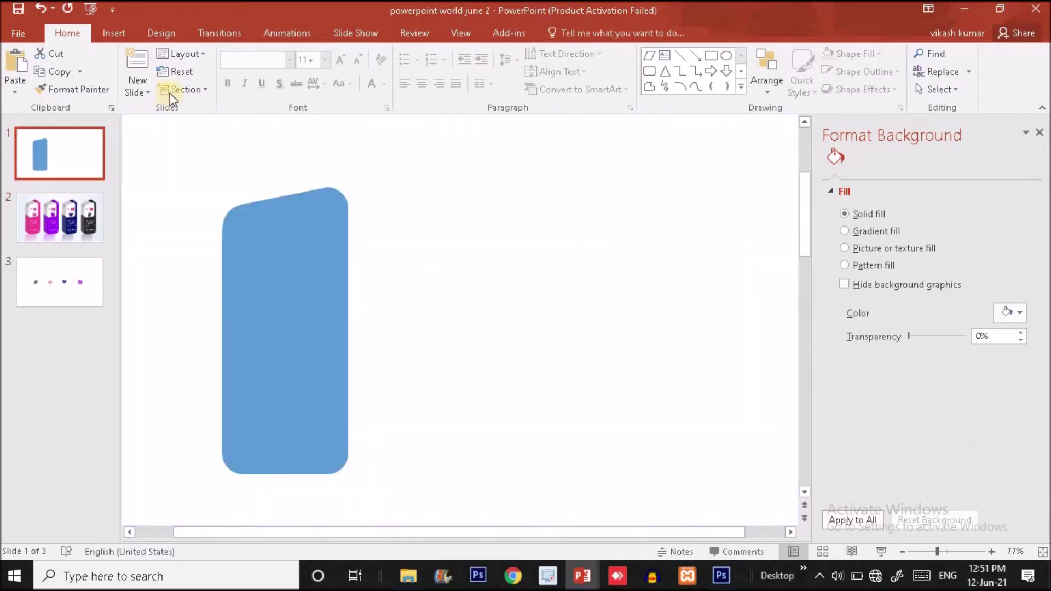
left_click(114, 34)
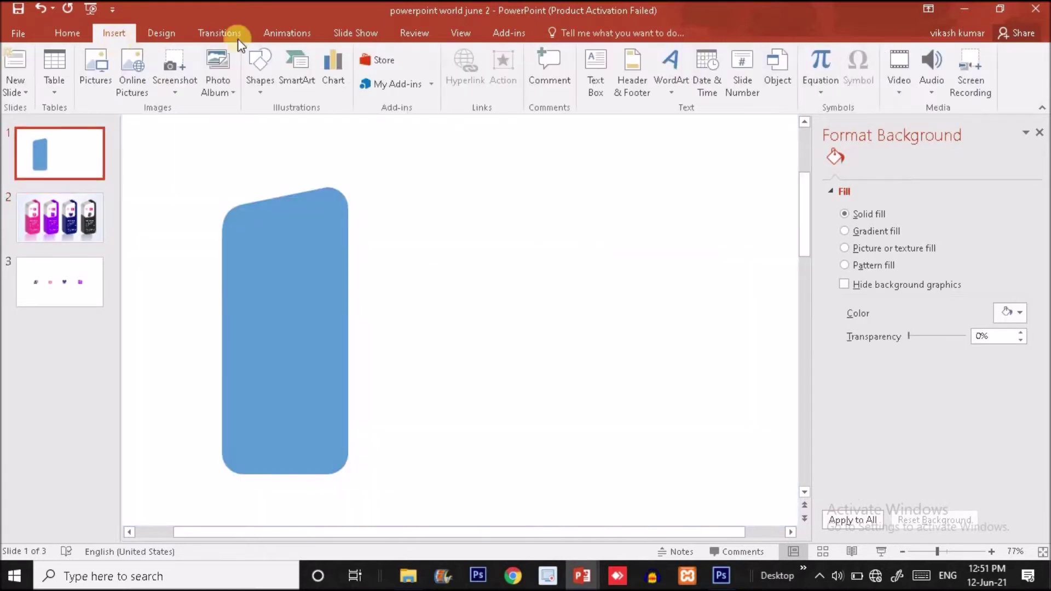
left_click(264, 73)
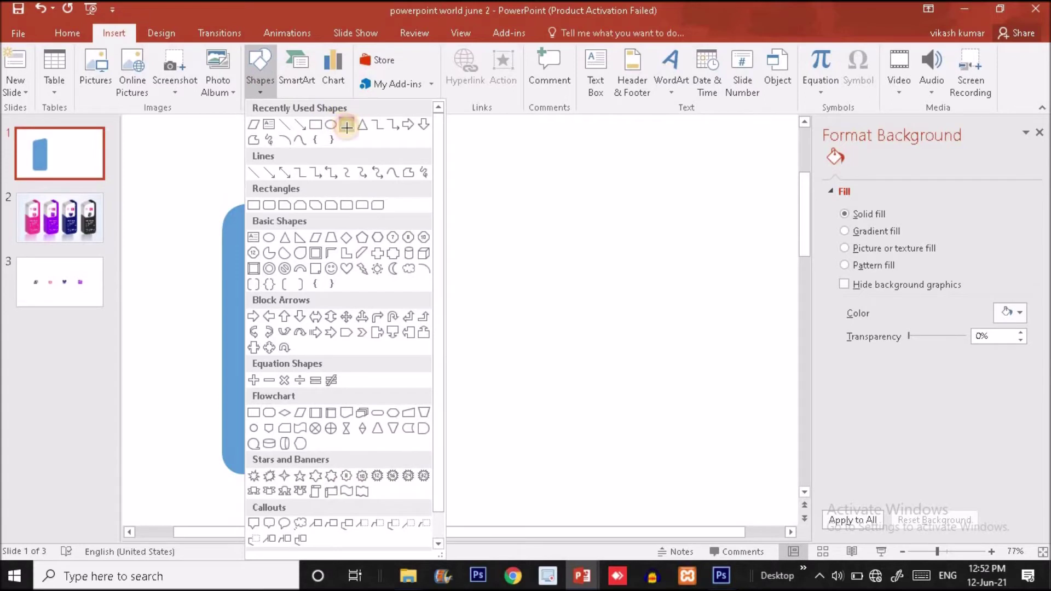
left_click(347, 126)
left_click_drag(434, 145, 512, 259)
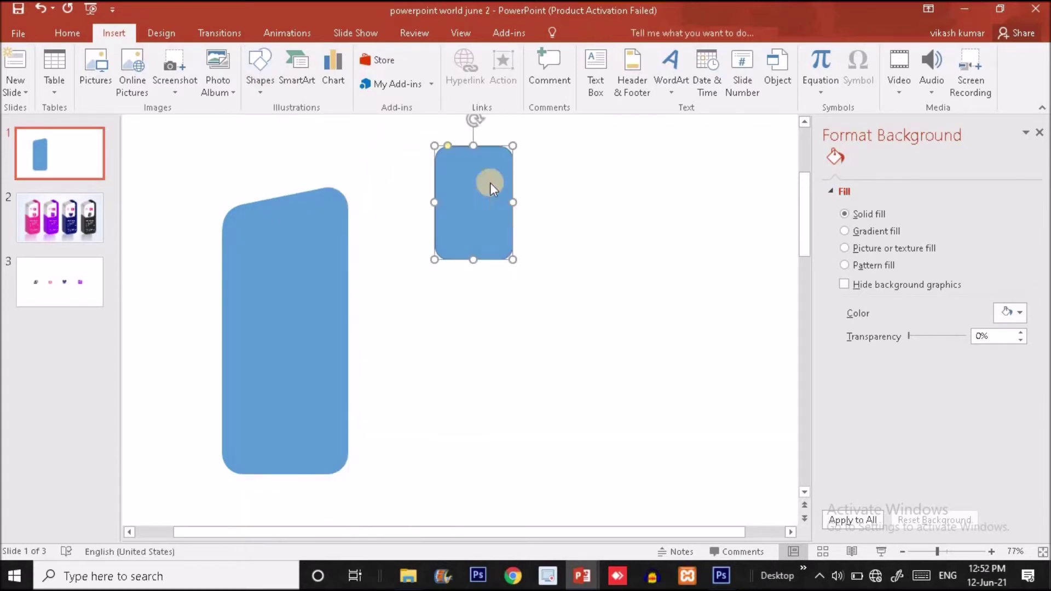
Fill the smaller rounded rectangle with the recent pink colour and remove its outline.
left_click(381, 56)
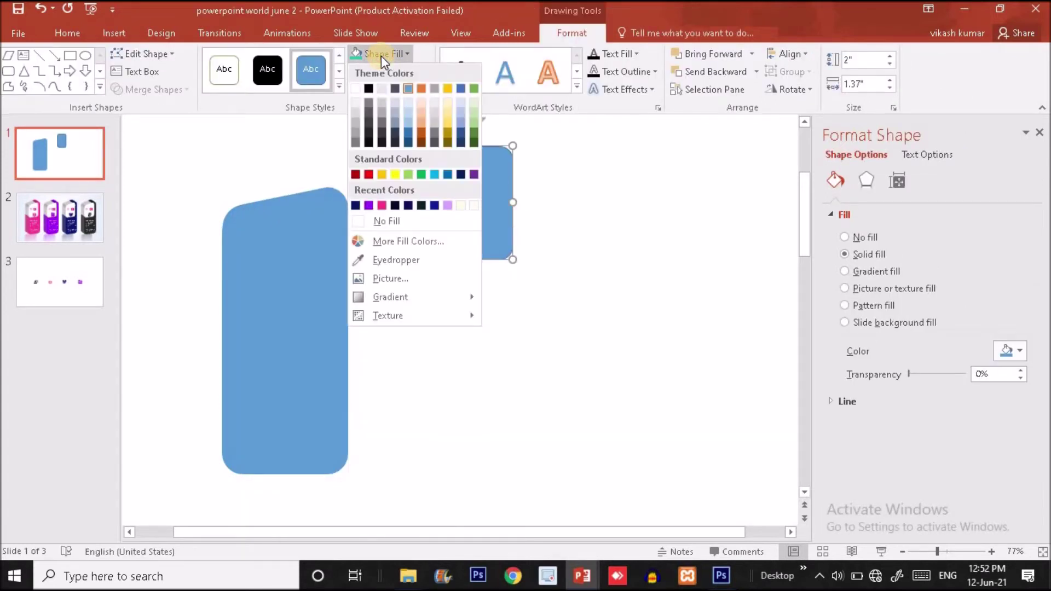
left_click(381, 205)
left_click_drag(481, 235, 451, 275)
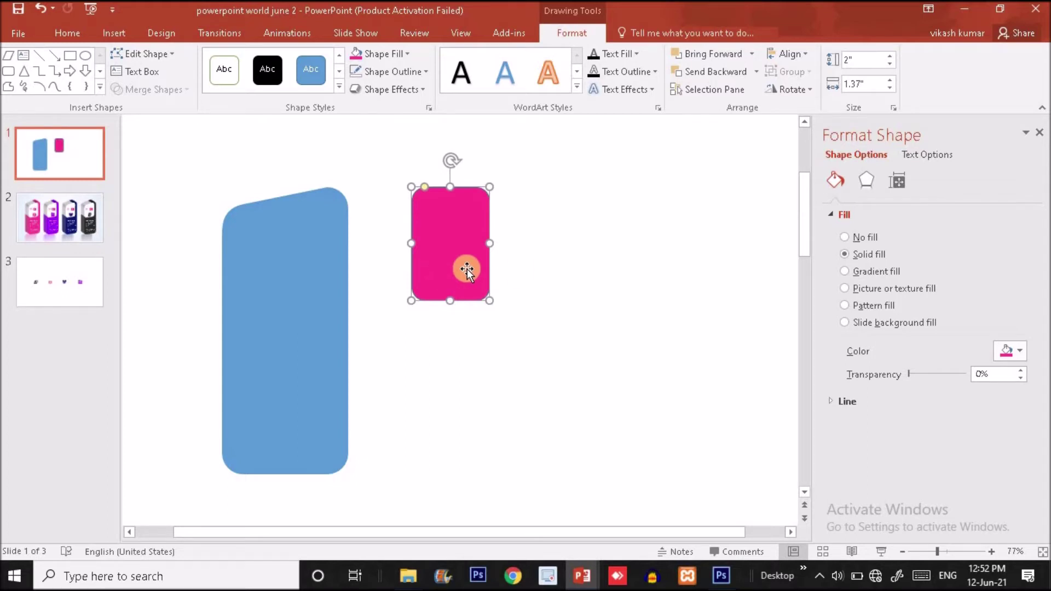
left_click(531, 274)
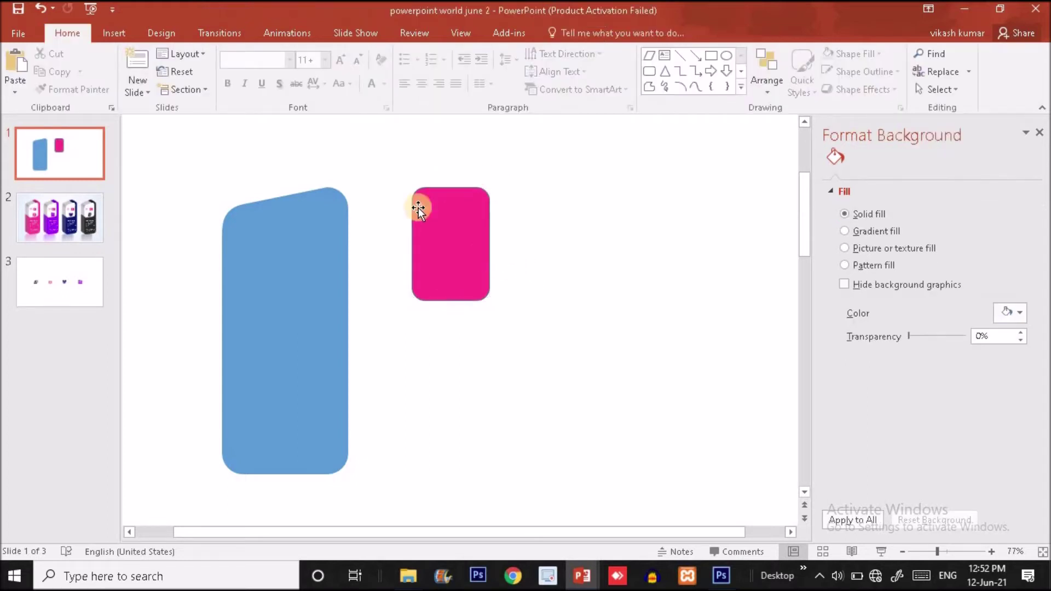
left_click(464, 262)
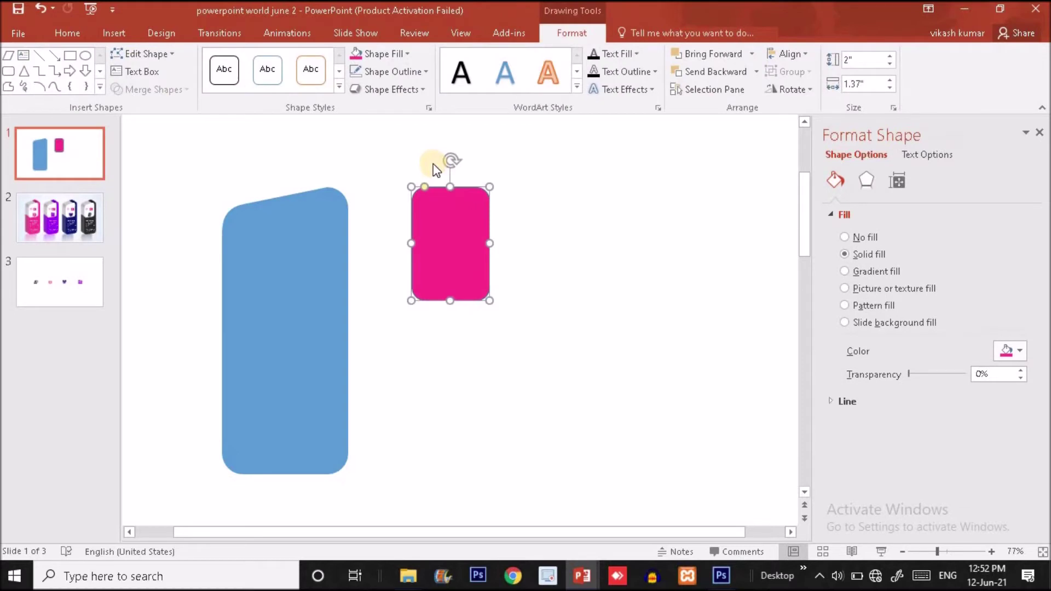
left_click(399, 75)
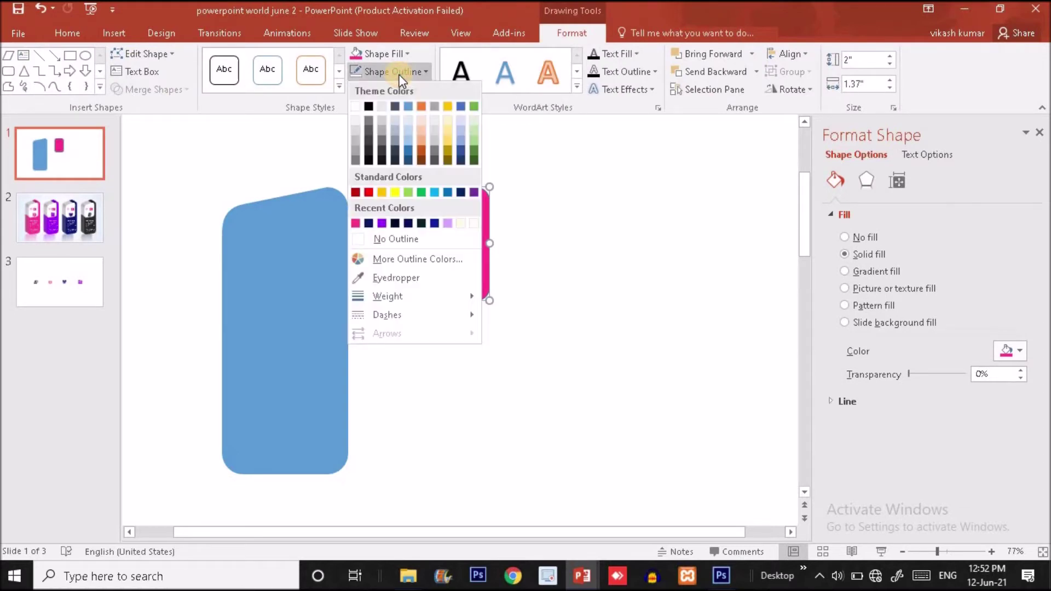
left_click(392, 241)
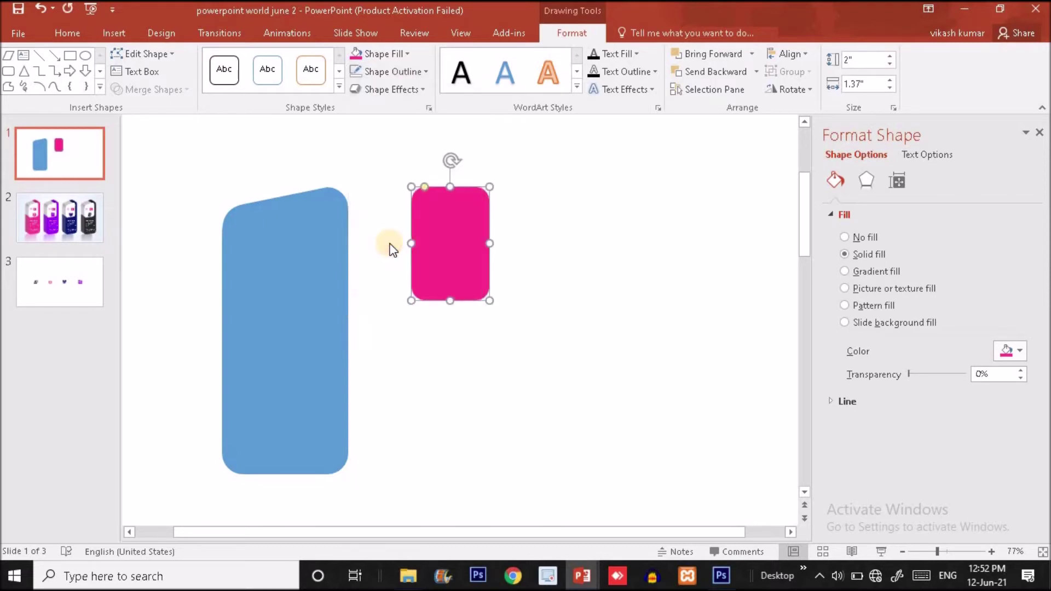
Fit the pink rectangle at about 1.92" by 1.54" over the tall shape's upper-left part, and narrow the tall shape to about 2.17".
left_click_drag(378, 276, 262, 310)
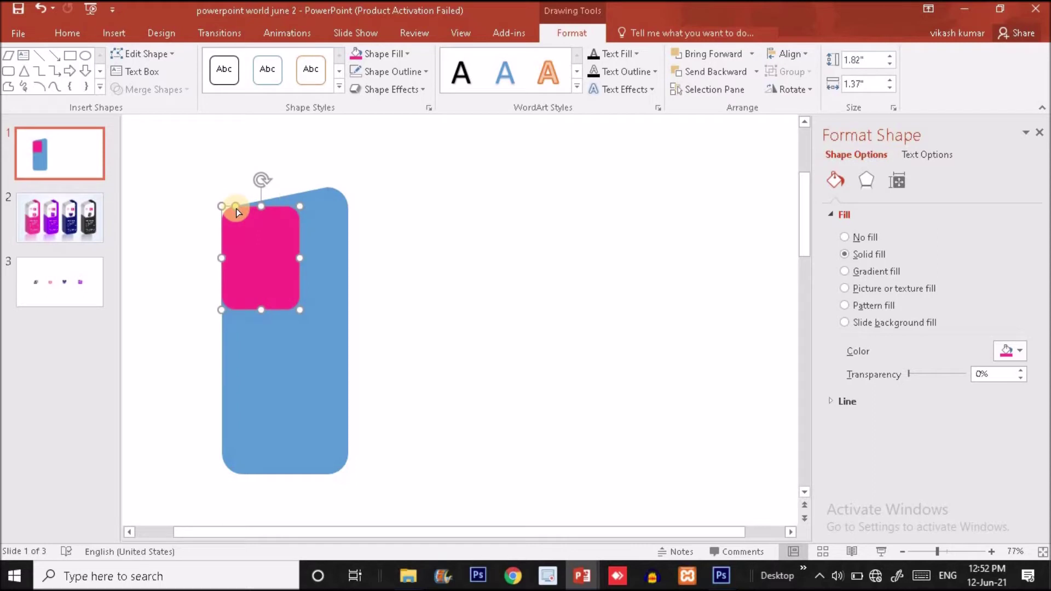
left_click_drag(298, 255, 309, 258)
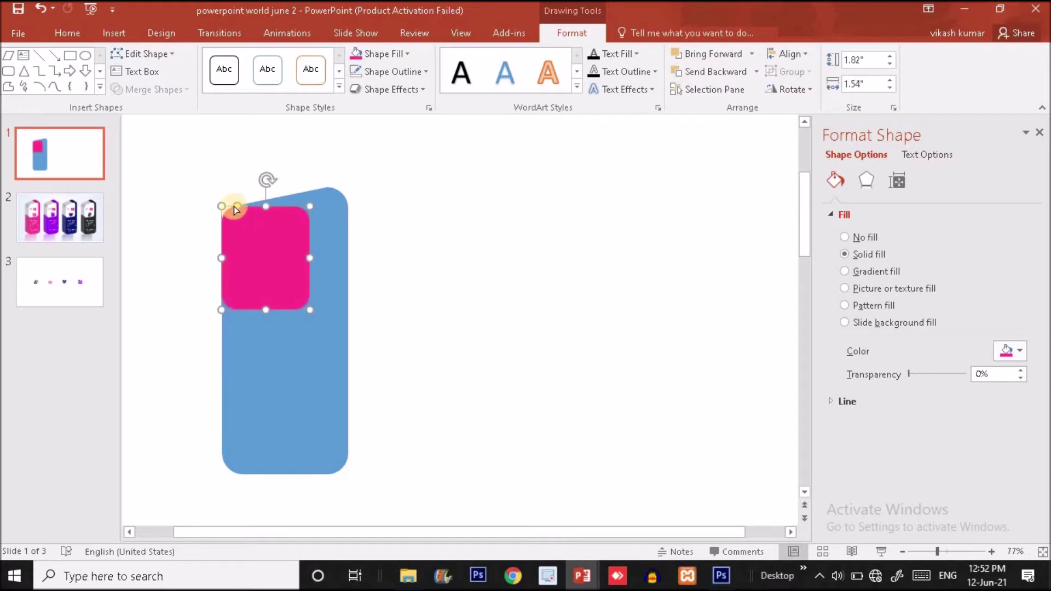
left_click_drag(237, 210, 264, 240)
left_click(269, 261)
left_click_drag(274, 317, 264, 316)
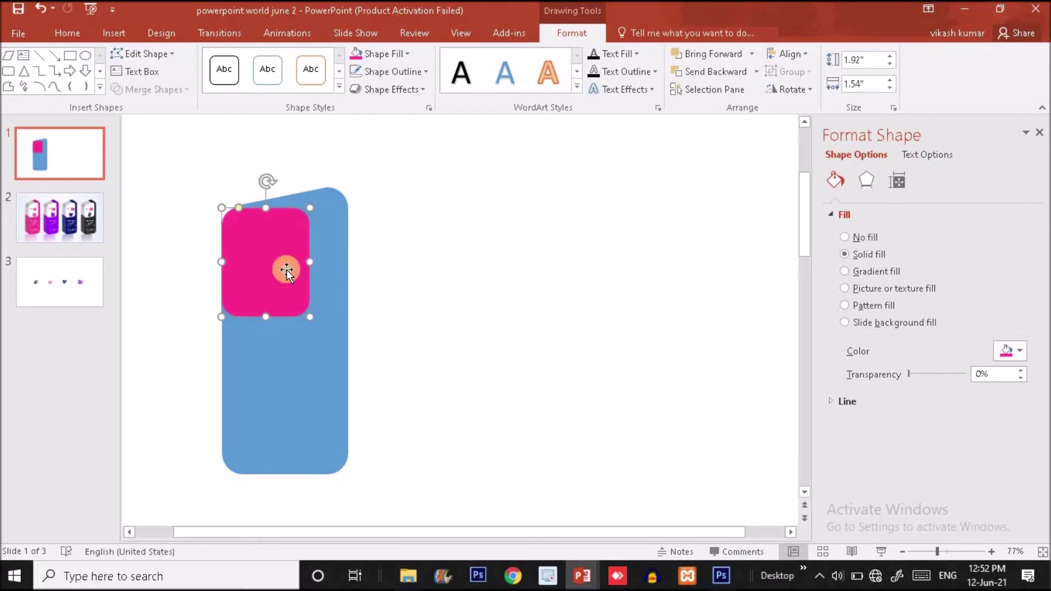
left_click(334, 280)
left_click_drag(349, 331, 346, 330)
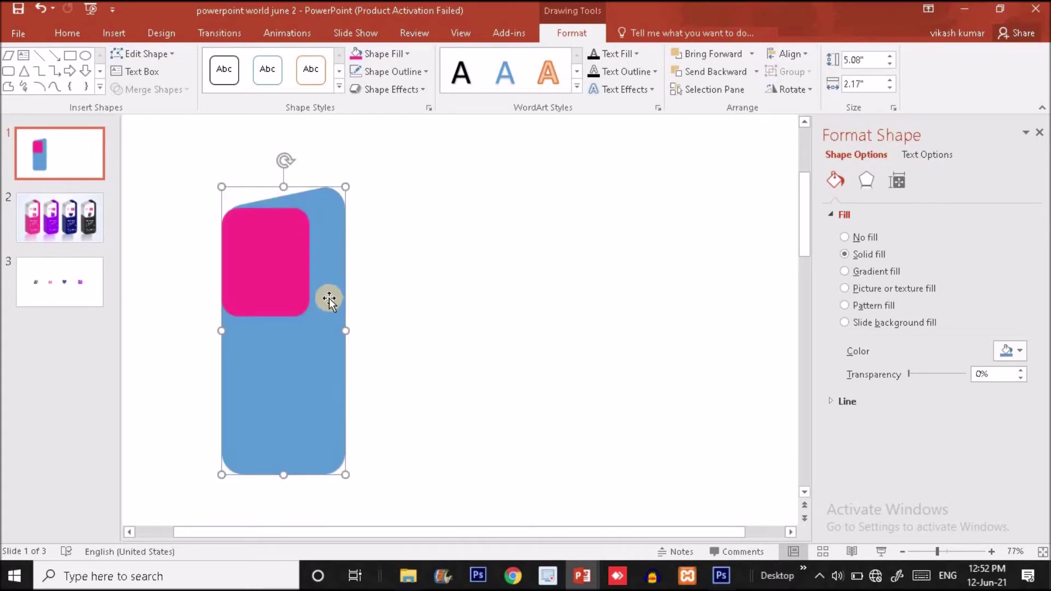
Edit the pink rectangle's points, raising both points of its upper-right corner to follow the tall shape's slanted top edge.
right_click(293, 265)
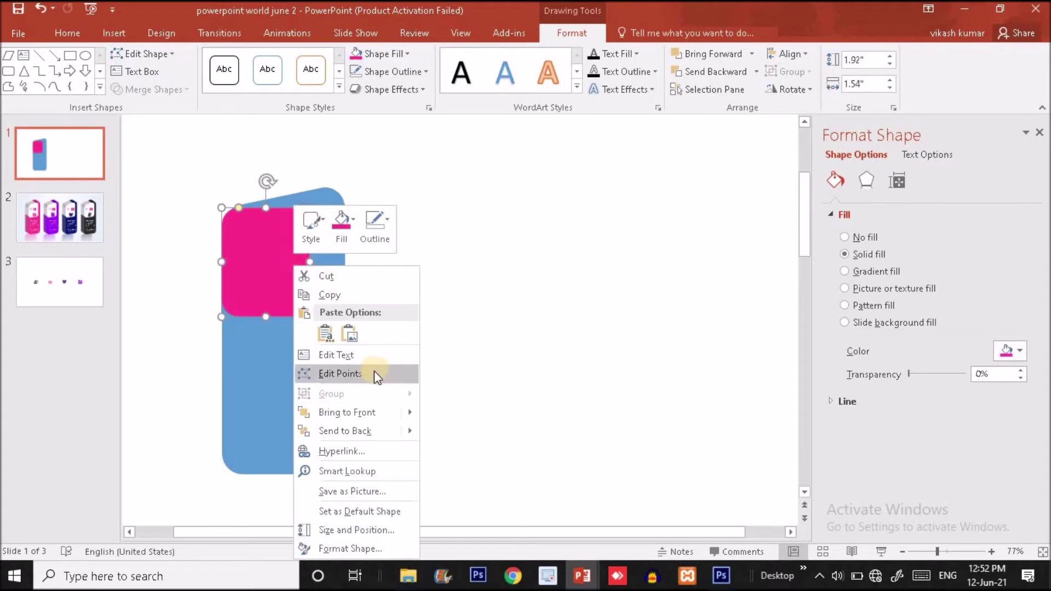
right_click(261, 287)
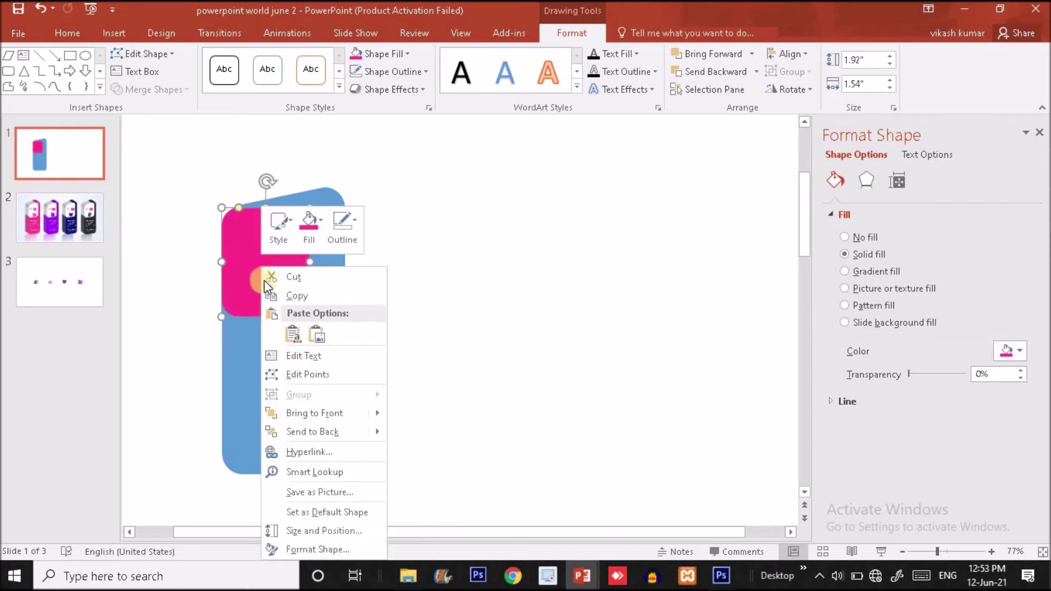
left_click(339, 376)
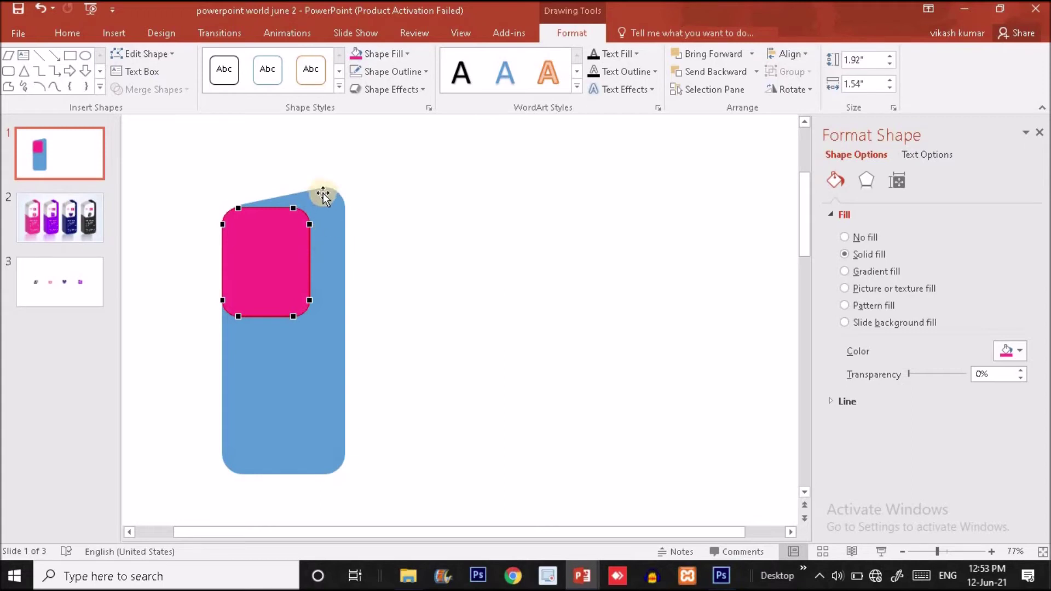
left_click(283, 235)
left_click(314, 239)
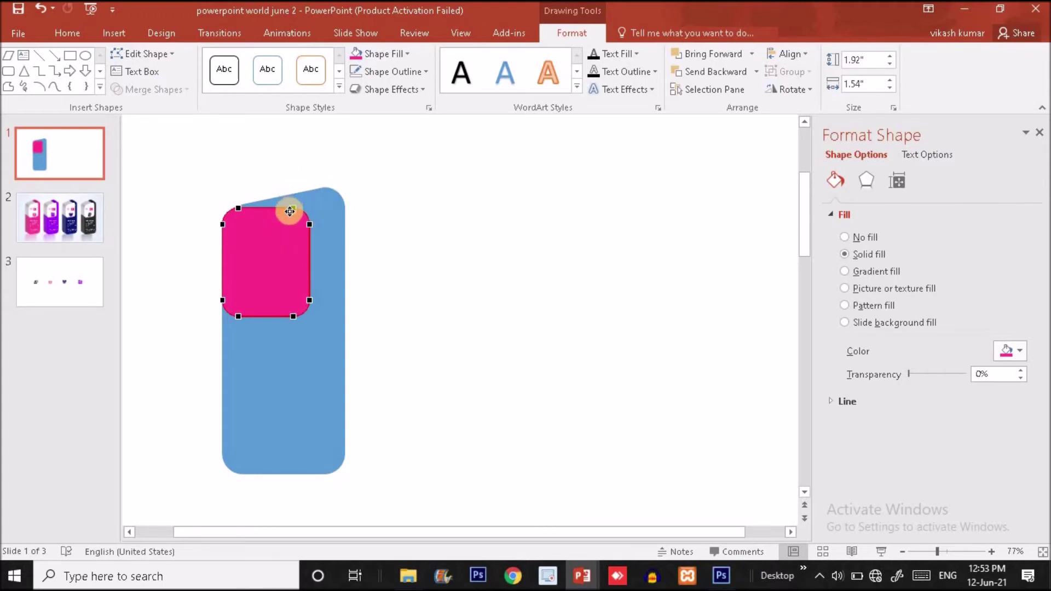
mouse_move(293, 208)
left_mouse_down()
mouse_move(286, 197)
mouse_move(310, 210)
left_mouse_up()
left_click(296, 193)
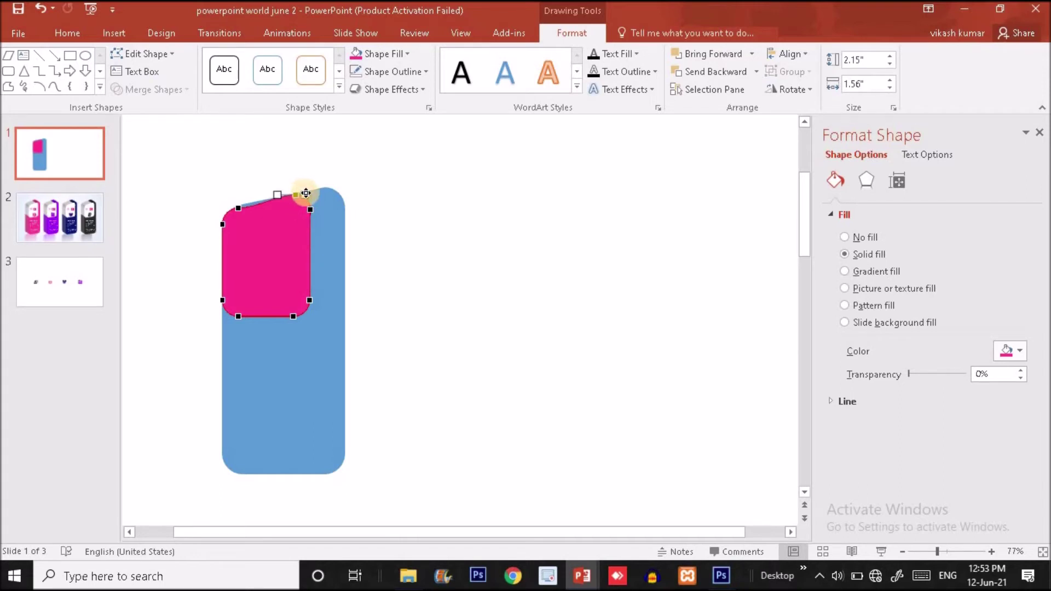
left_click_drag(307, 193, 307, 193)
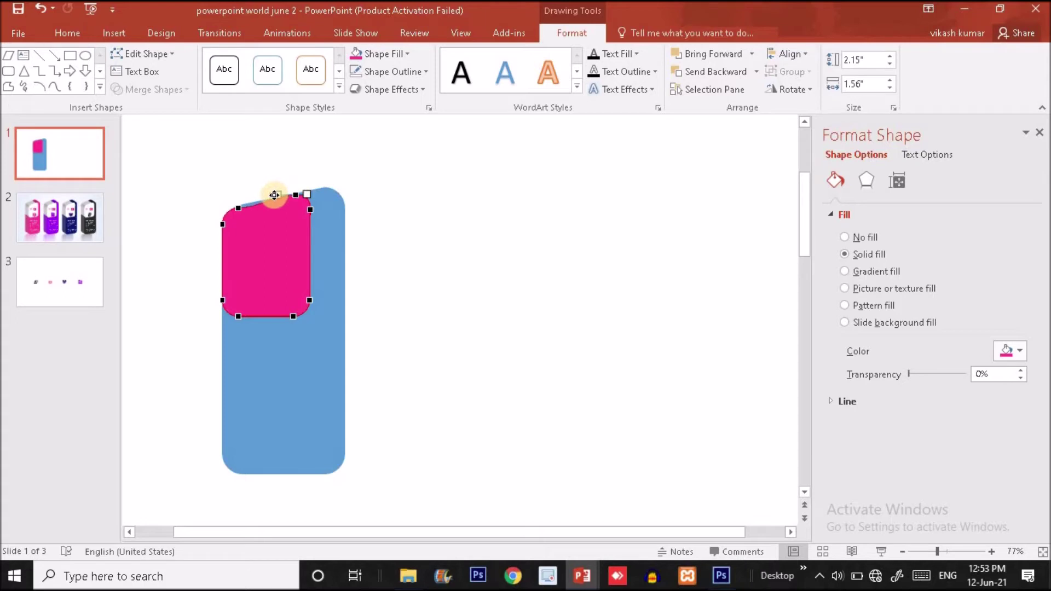
Pull the pink shape's upper-left point and its curve handle outward beyond the tall shape's corner, and finish point editing.
left_click(238, 209)
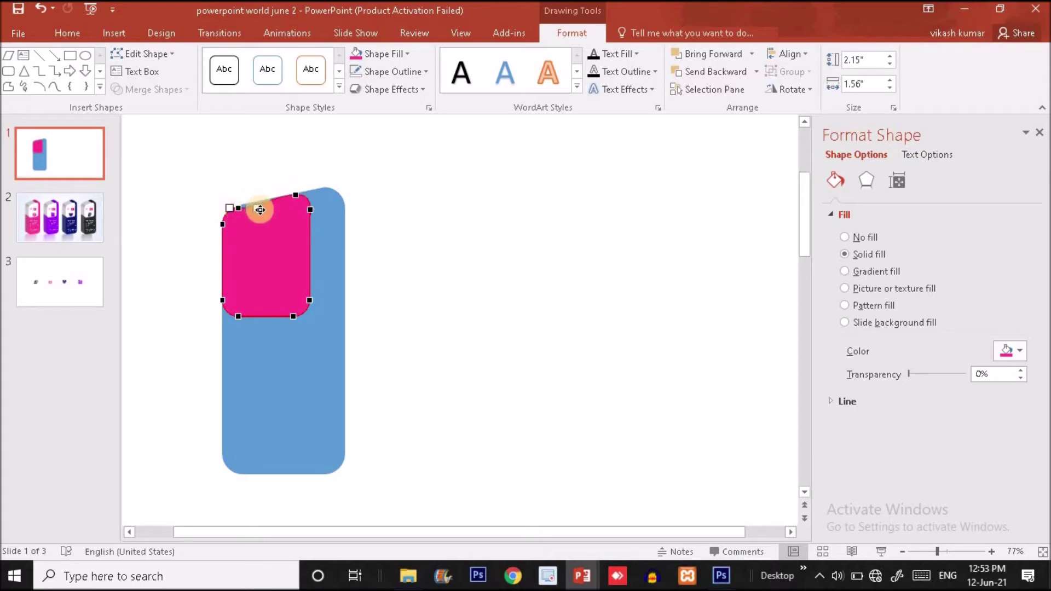
left_click_drag(260, 211, 243, 160)
left_click_drag(236, 207, 215, 175)
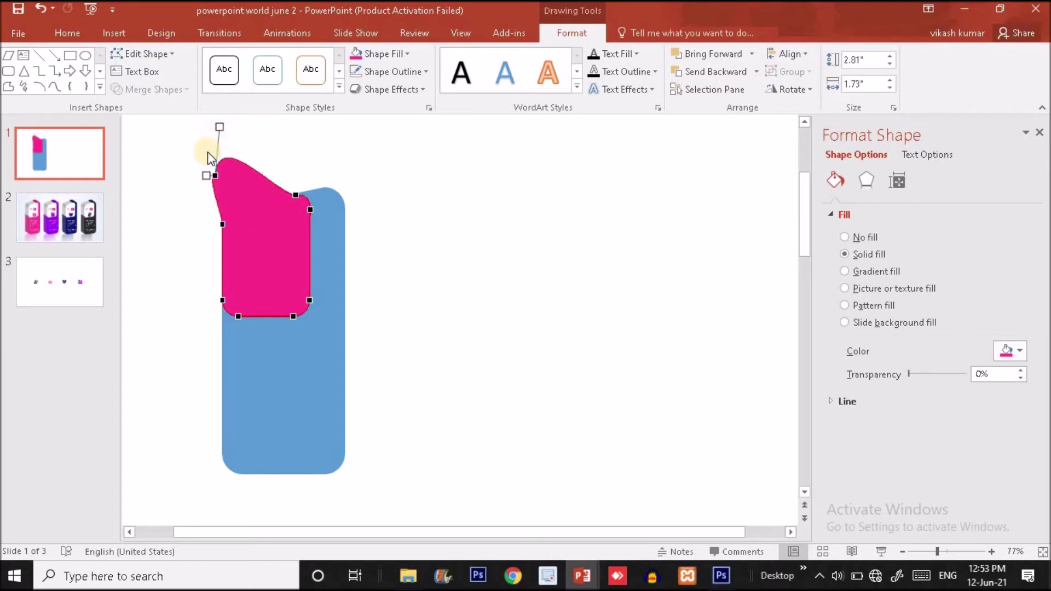
left_click_drag(214, 174, 205, 173)
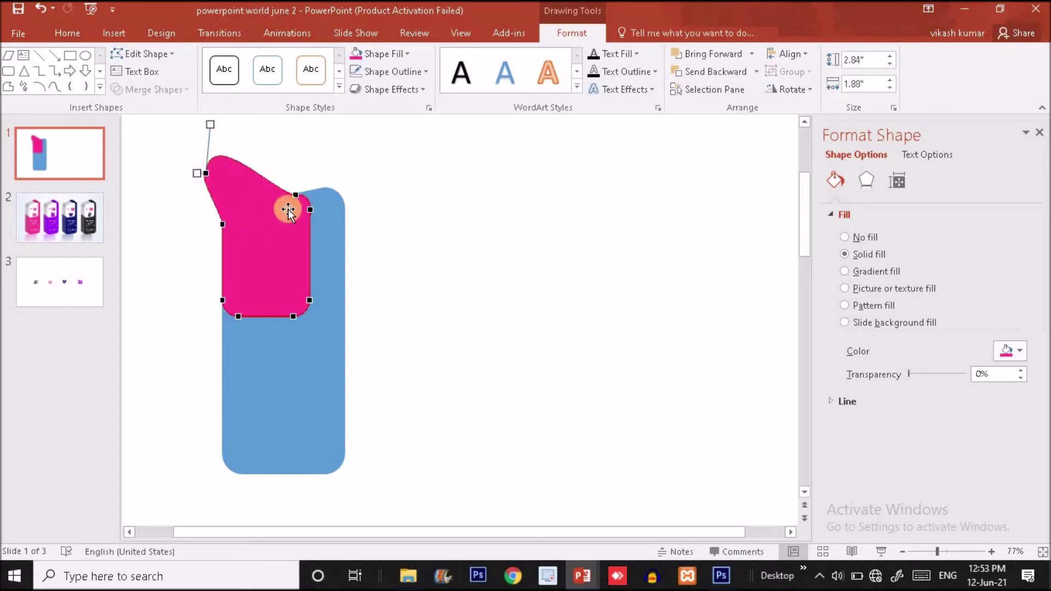
left_click(297, 196)
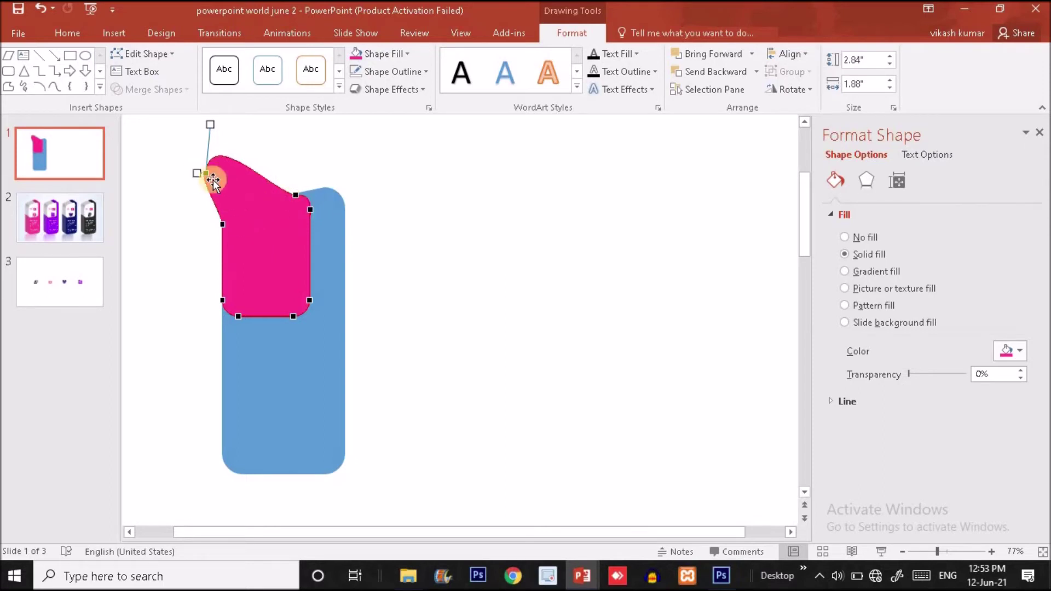
left_click_drag(208, 175, 205, 176)
left_click(476, 318)
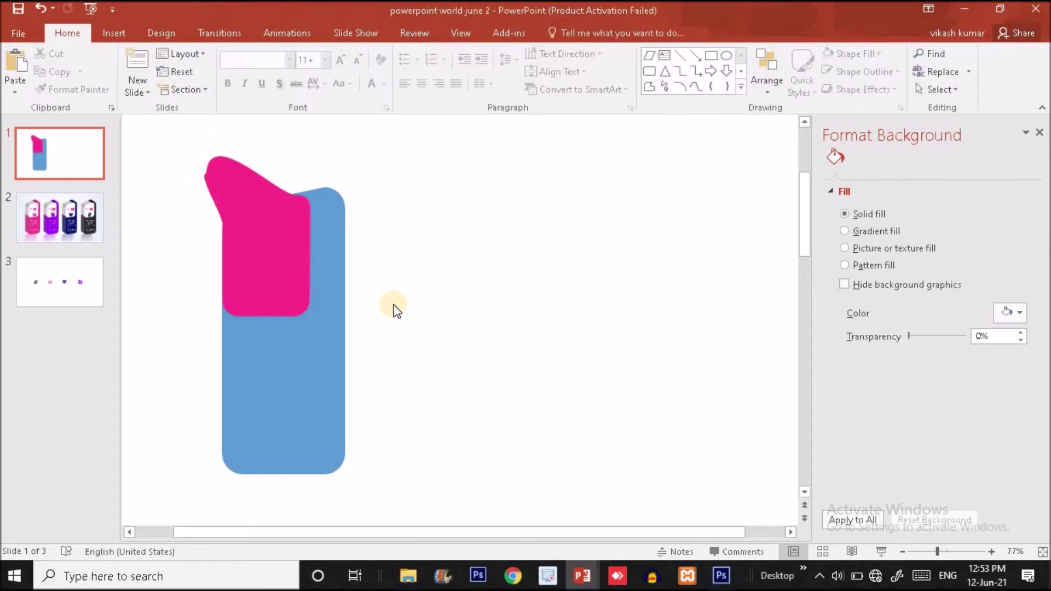
Fragment the pink and blue shapes together and delete the leftover piece that lay outside the tall shape.
key("ctrl+a")
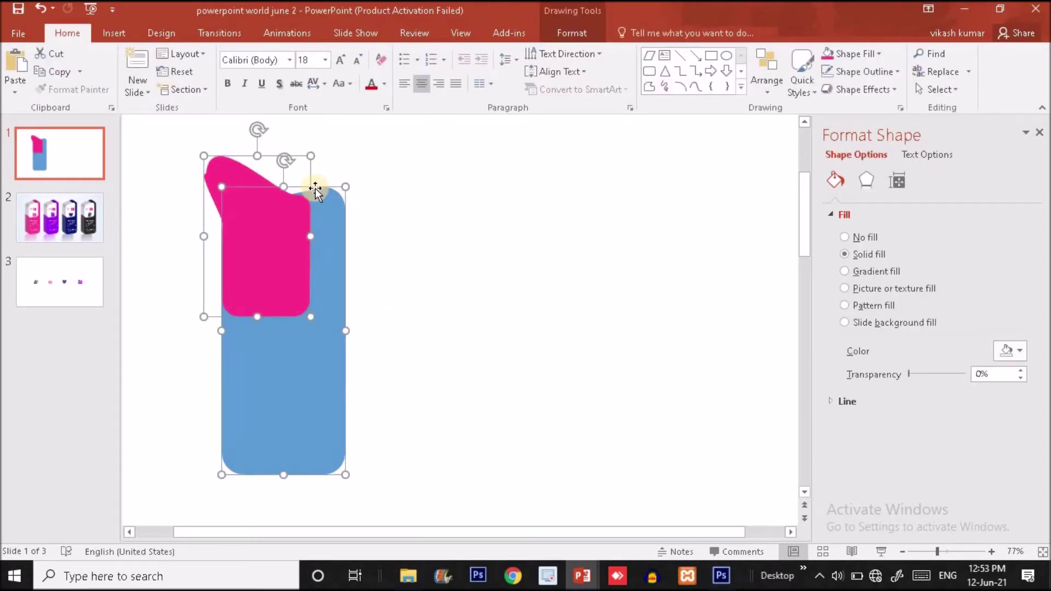
left_click(581, 34)
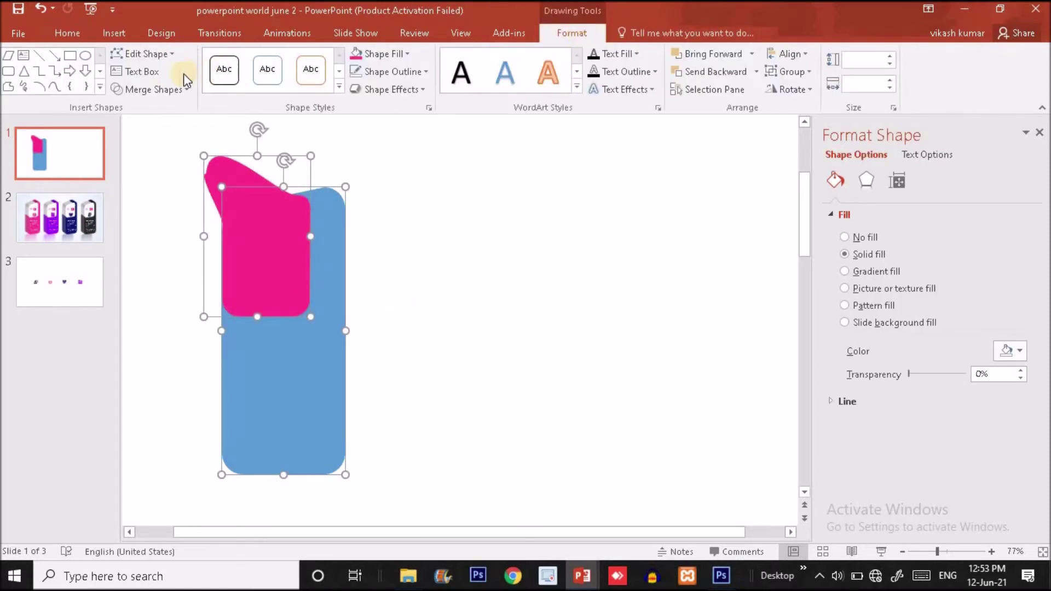
left_click(164, 90)
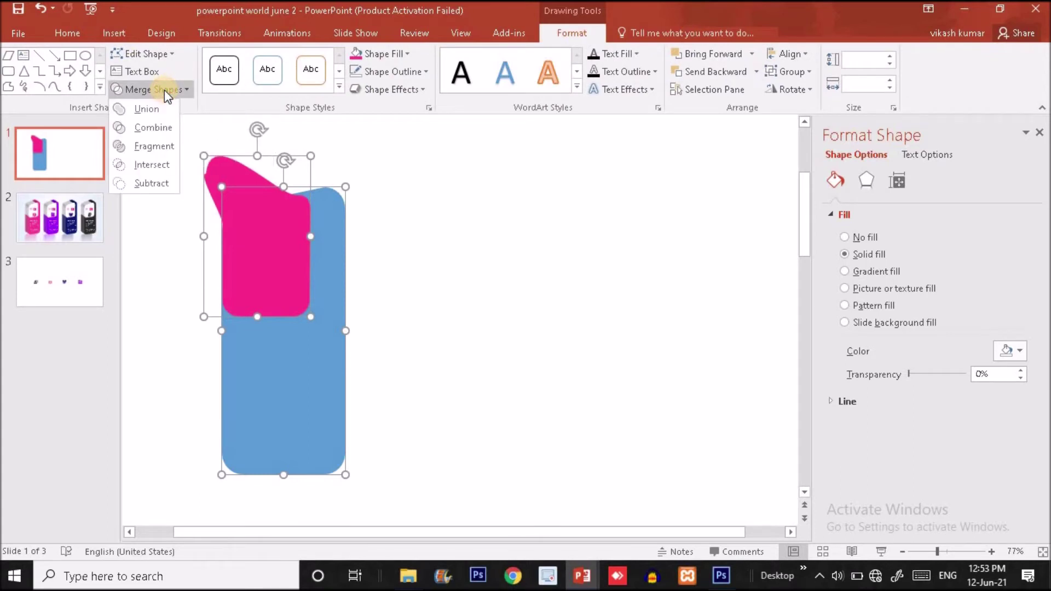
left_click(162, 146)
left_click(611, 232)
left_click(238, 180)
left_click_drag(396, 153, 507, 178)
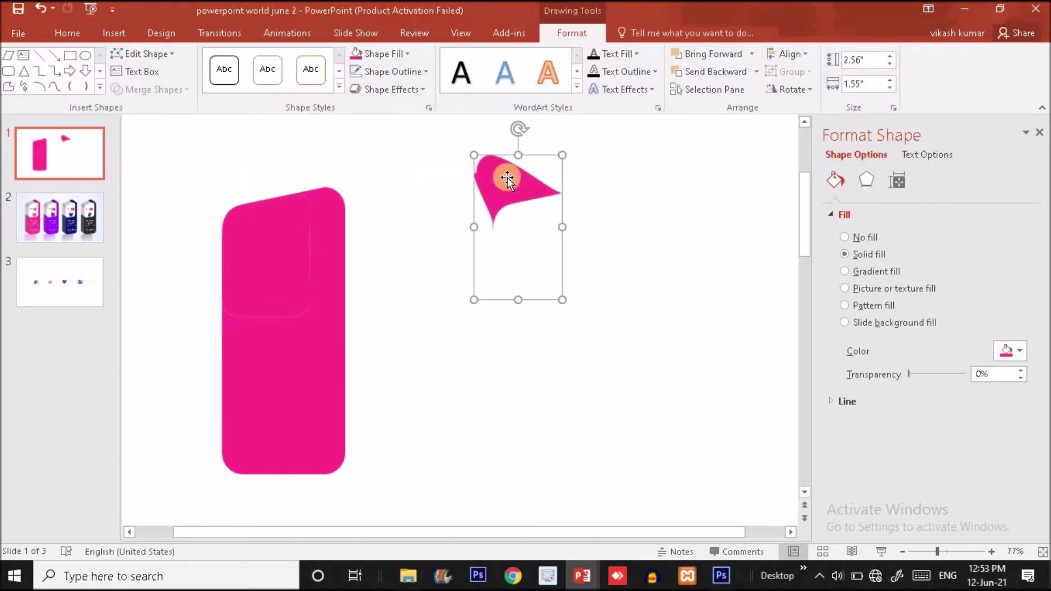
left_click(510, 184)
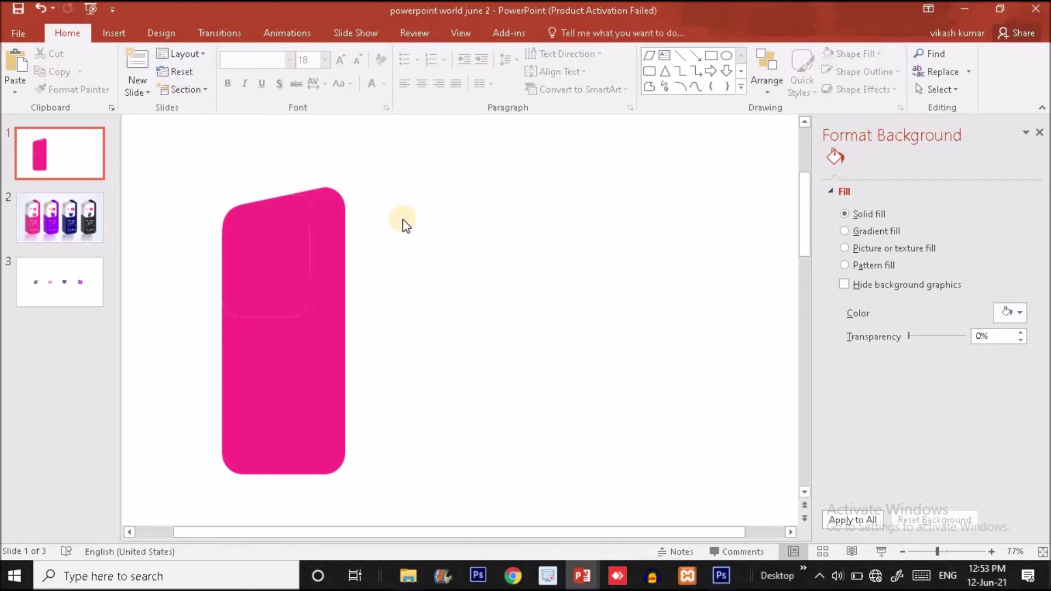
Paste the four-colour palette strip into the upper-left corner of the working slide, checking the finished slide for reference.
left_click(60, 214)
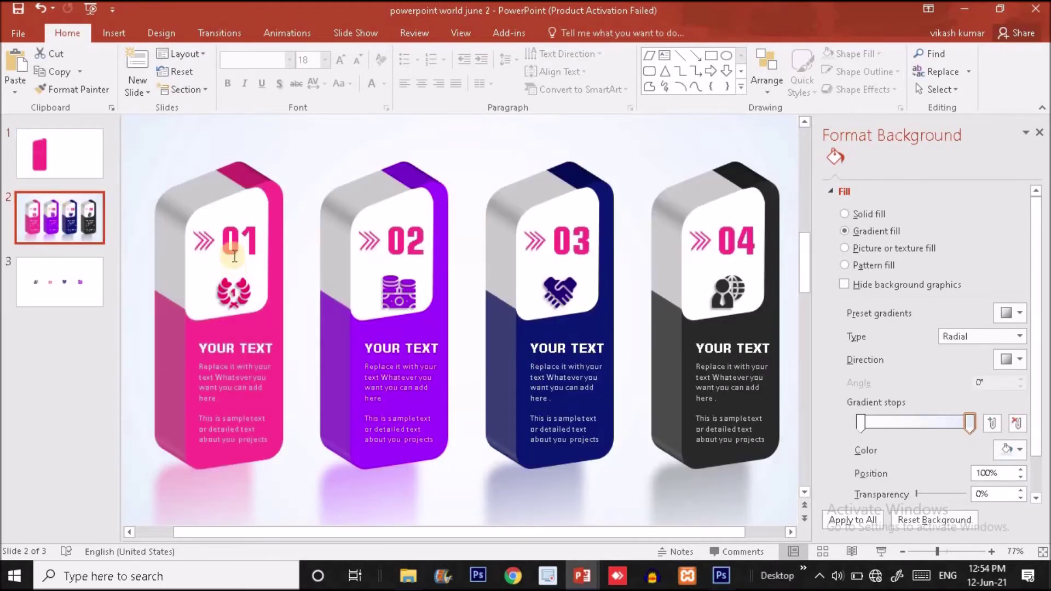
left_click(875, 520)
left_click(932, 553)
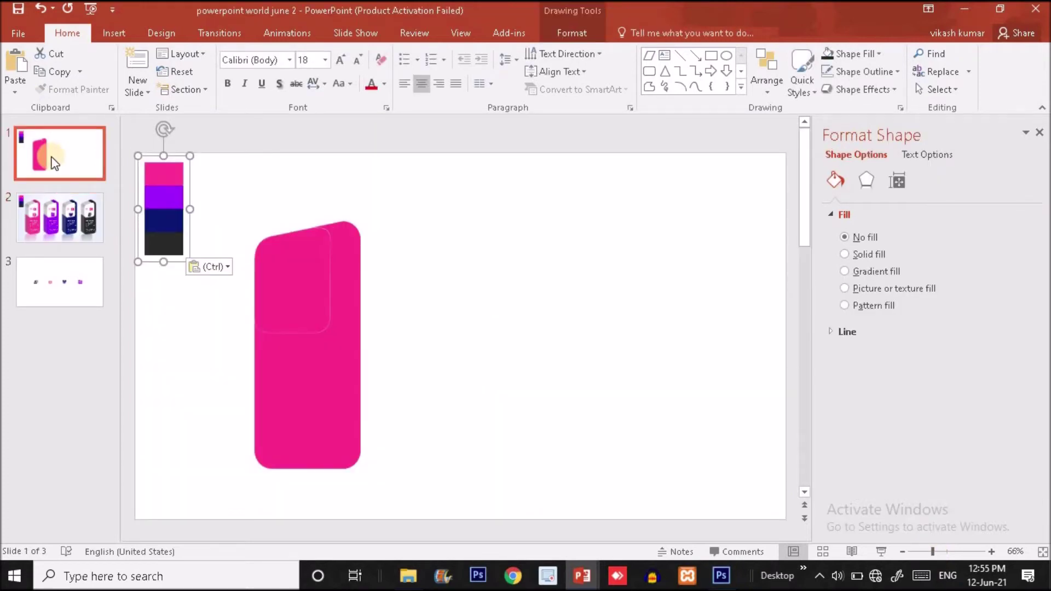
left_click(60, 209)
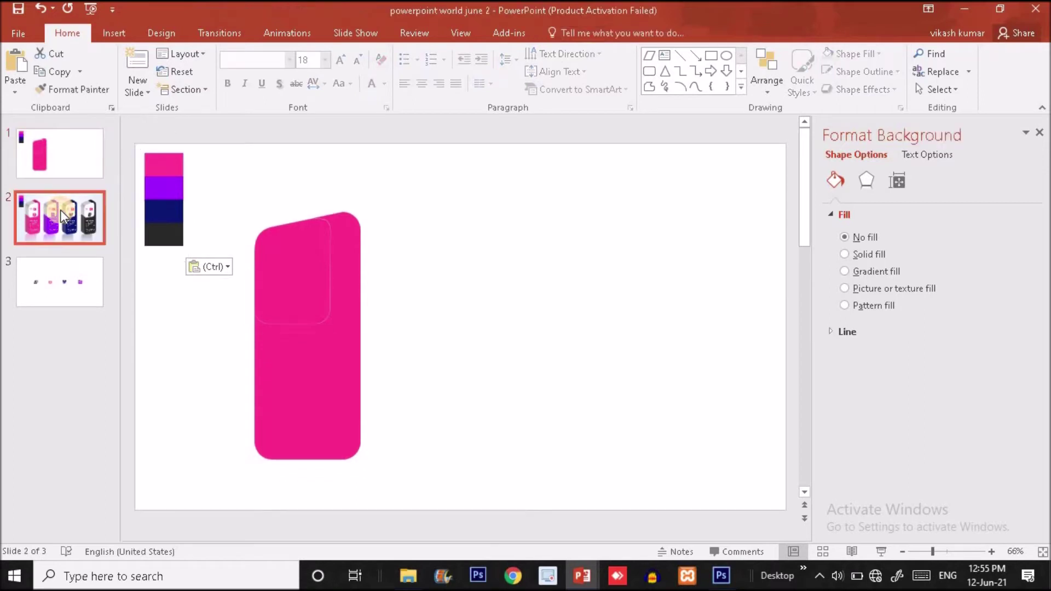
left_click(59, 153)
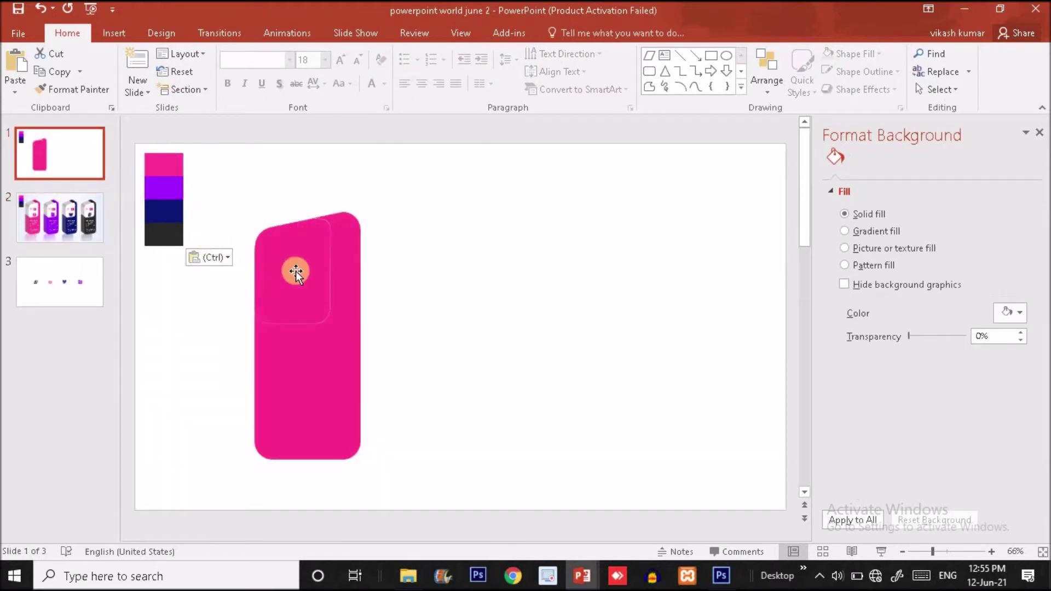
Give the working slide's background a light radial gradient fill and compare it with the finished slide.
left_click(398, 261)
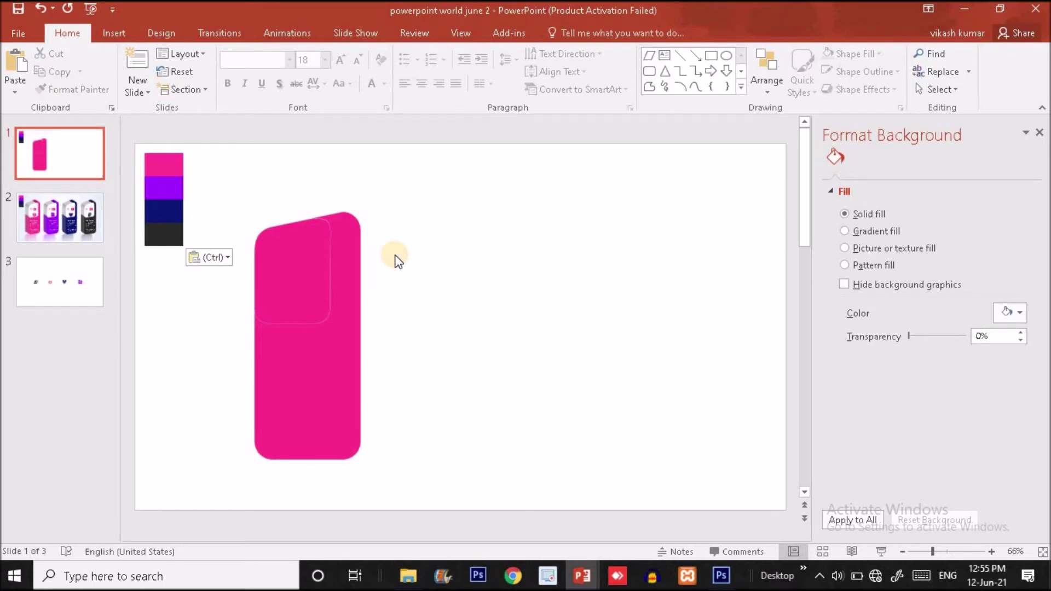
right_click(396, 256)
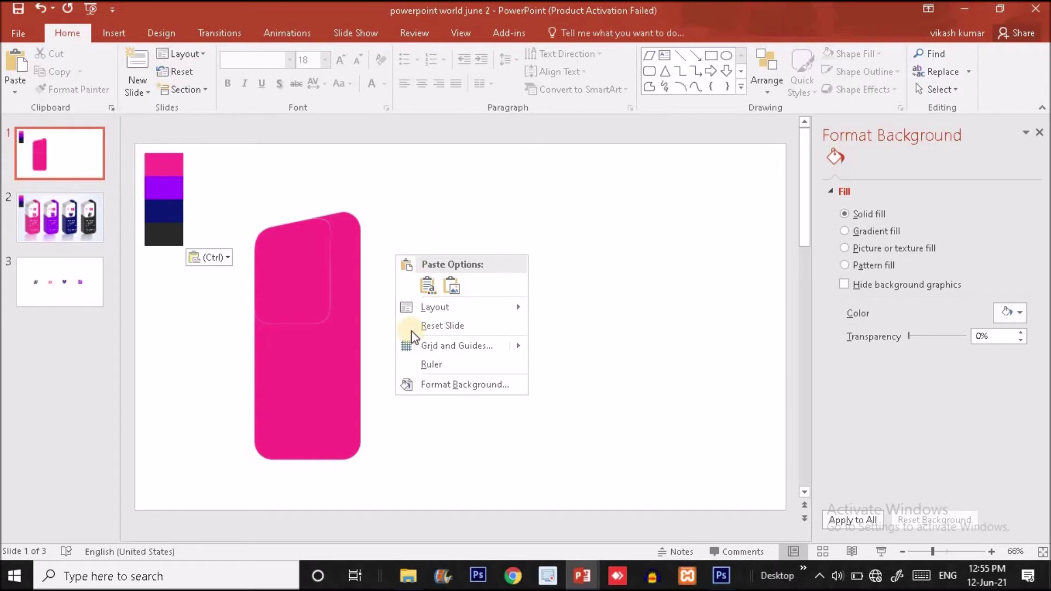
left_click(451, 385)
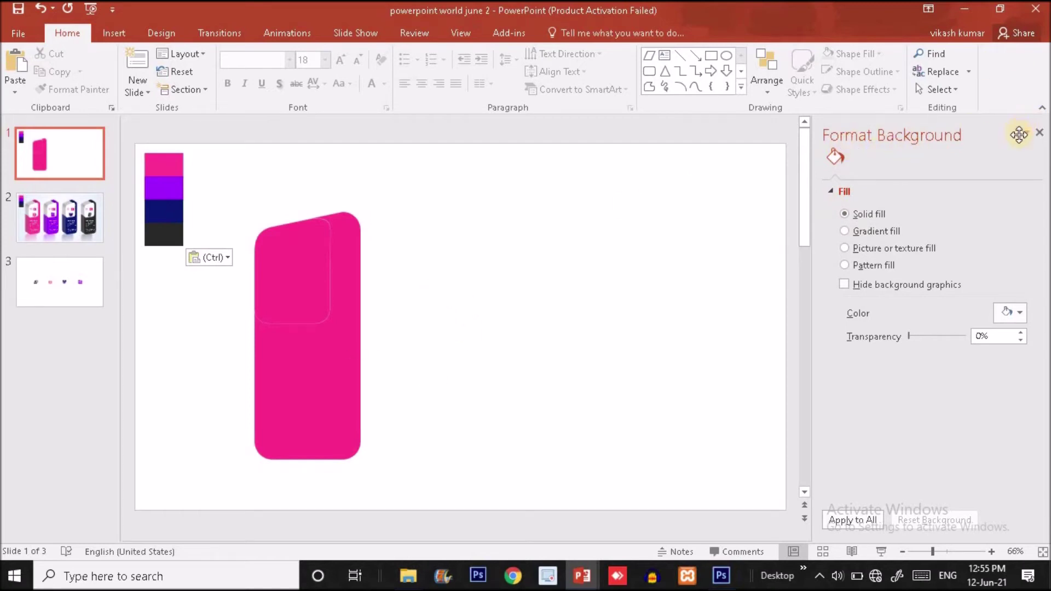
left_click(846, 235)
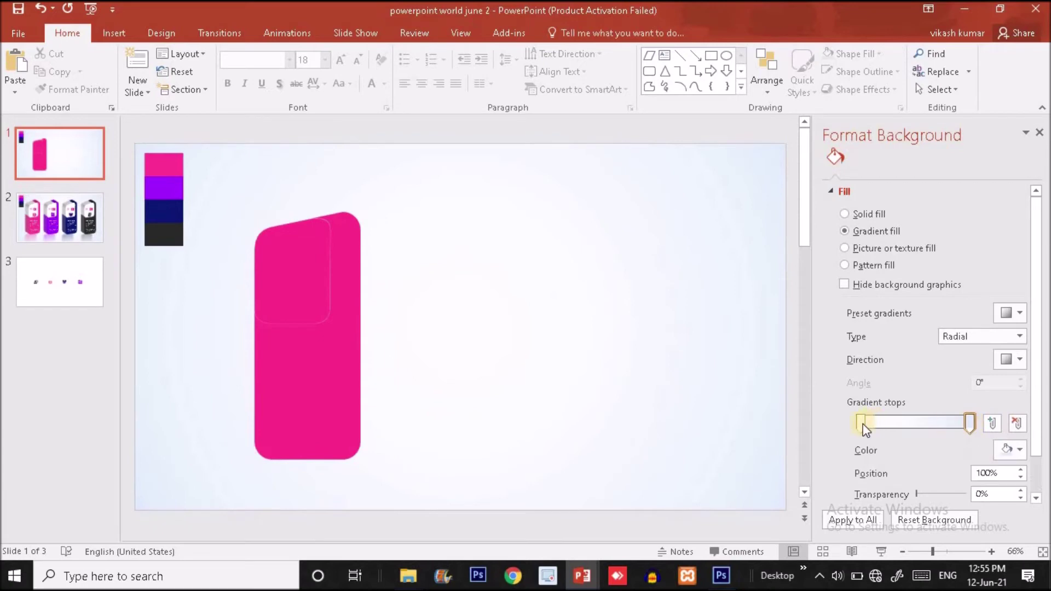
left_click(77, 230)
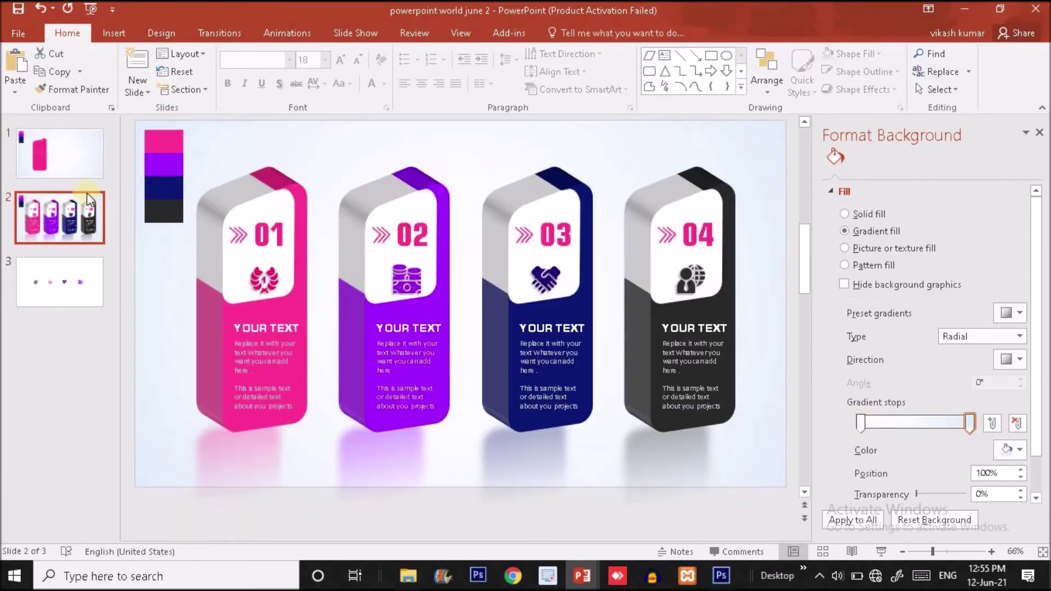
On the working slide, fill the tall shape's upper-left piece white and group it with the pink body.
left_click(77, 175)
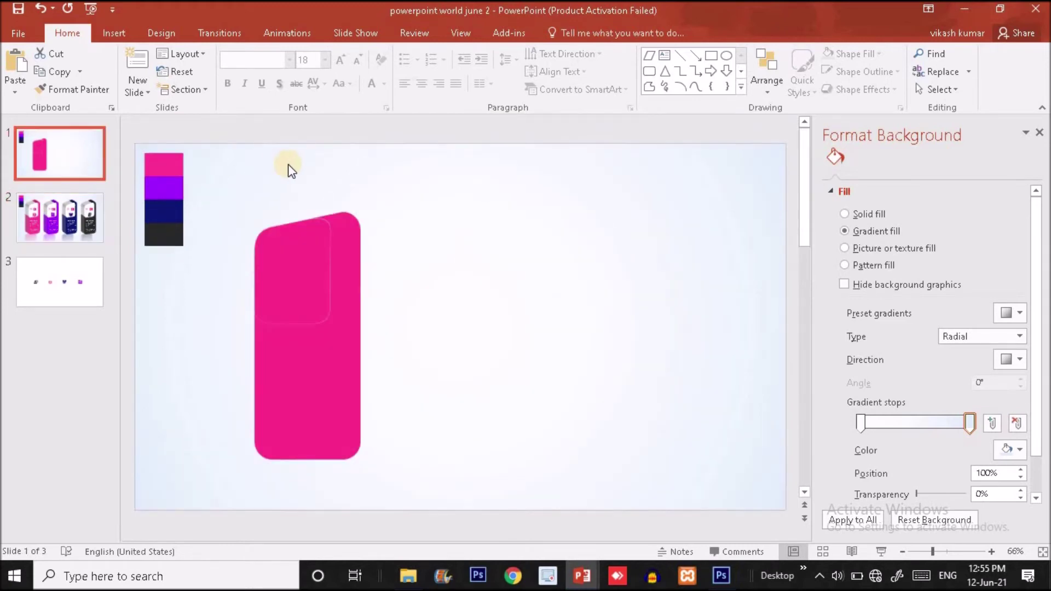
double_click(300, 272)
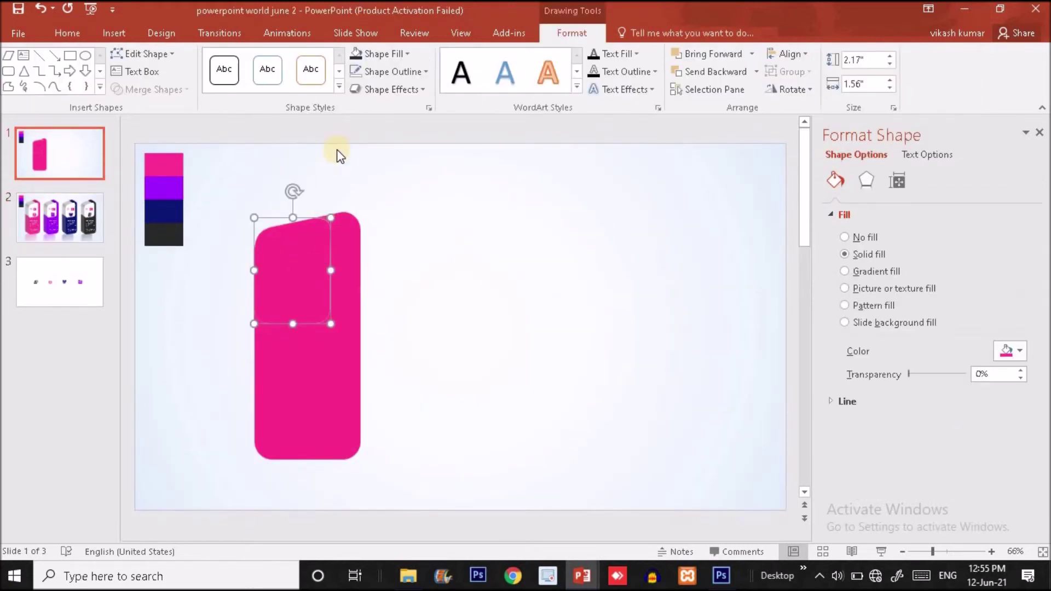
left_click(385, 53)
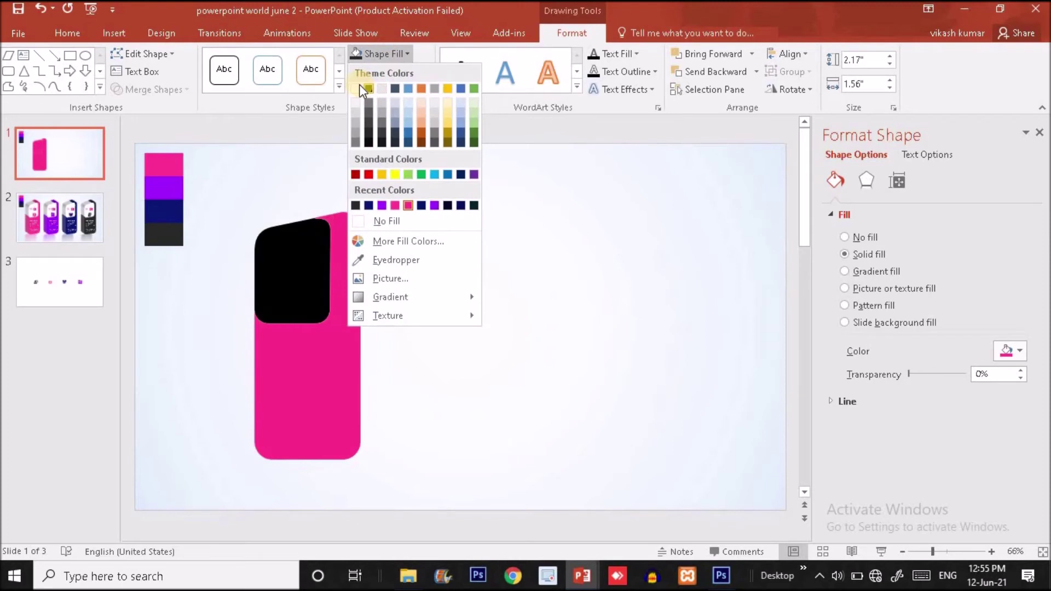
left_click(359, 84)
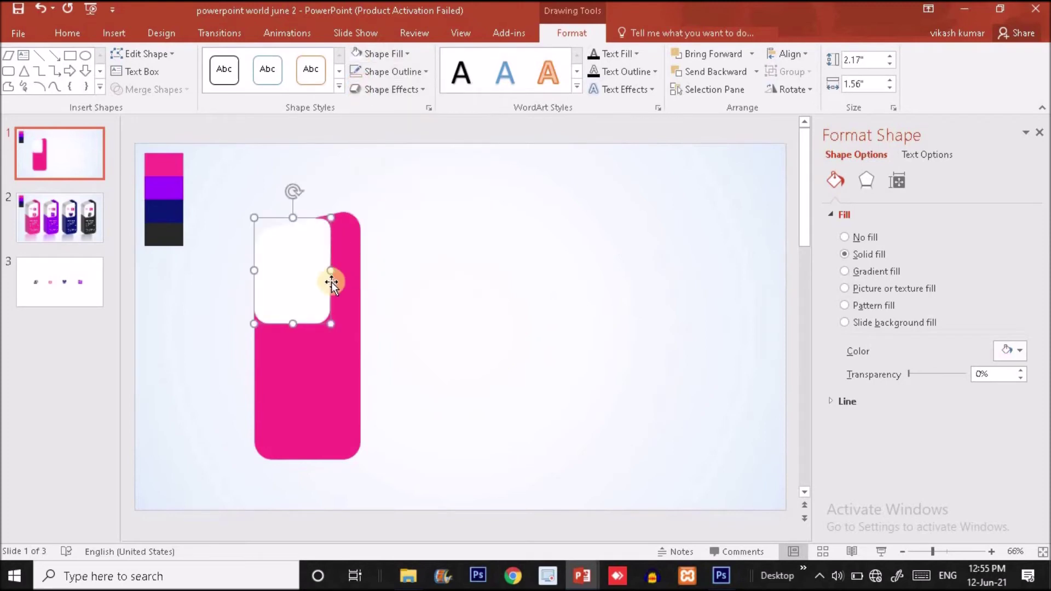
left_click(410, 341)
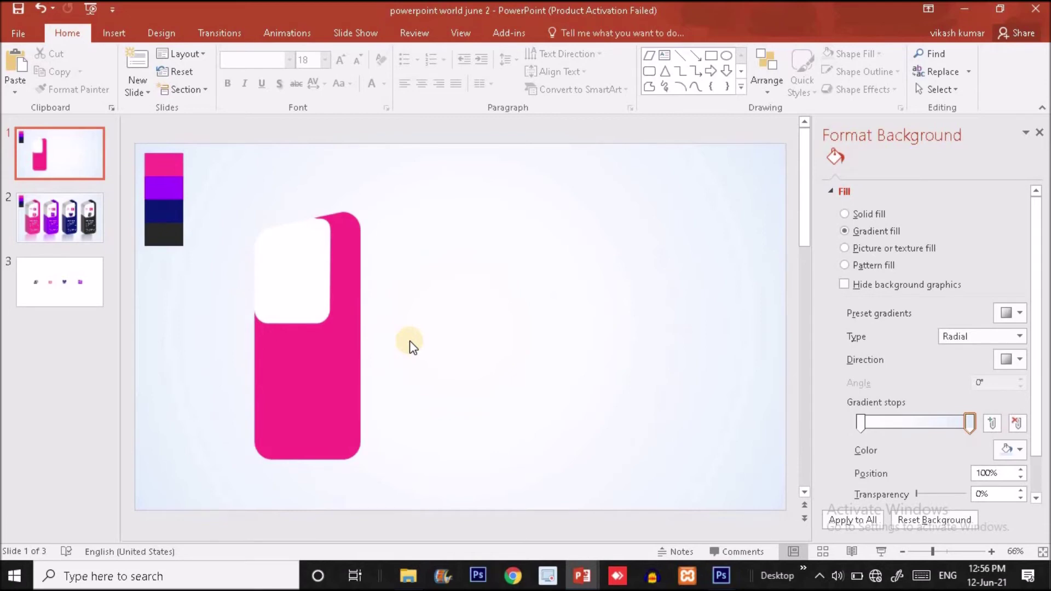
left_click_drag(242, 207, 415, 490)
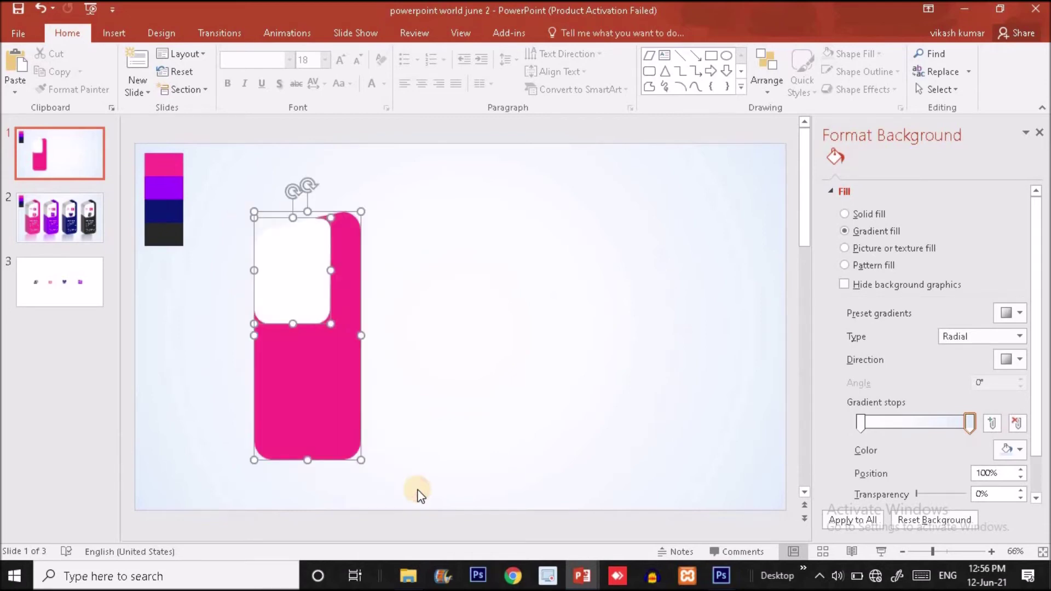
key("ctrl+g")
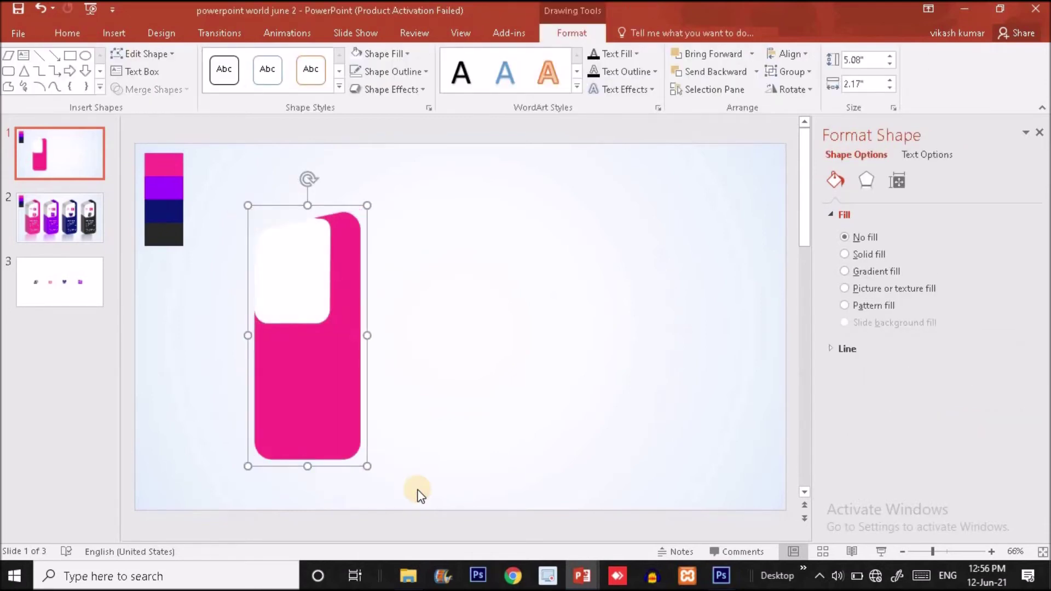
Give the grouped shape a top bevel with 0 pt width and 44 pt height.
left_click(867, 184)
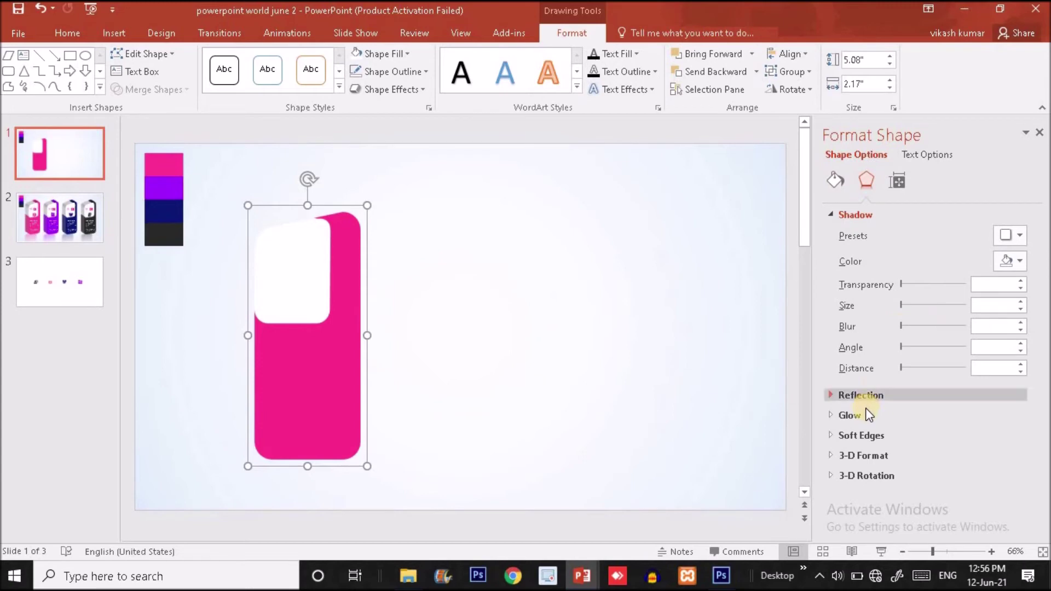
left_click(858, 451)
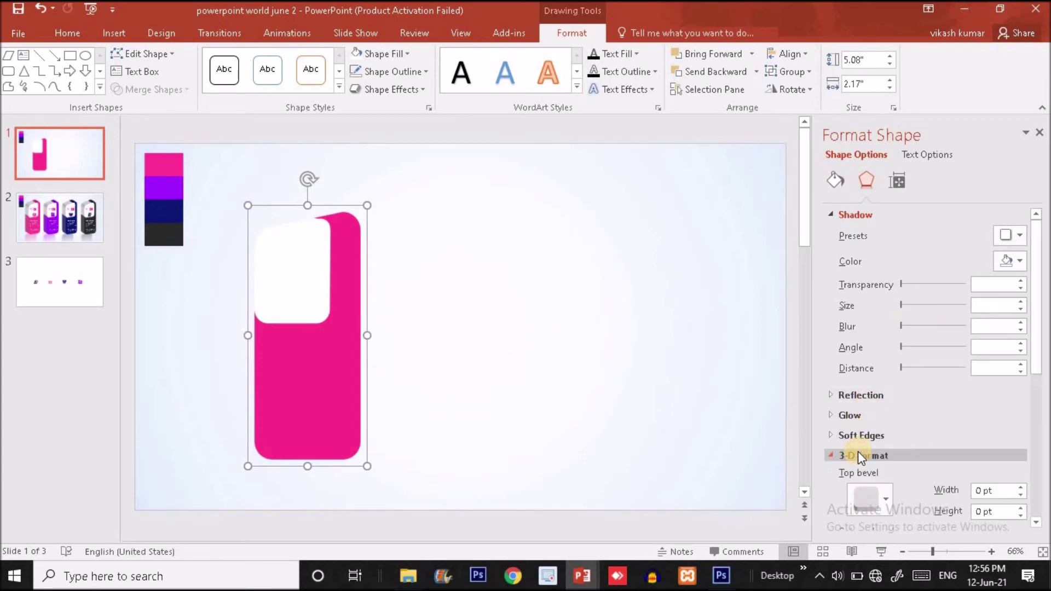
scroll(1024, 267, "down", 5)
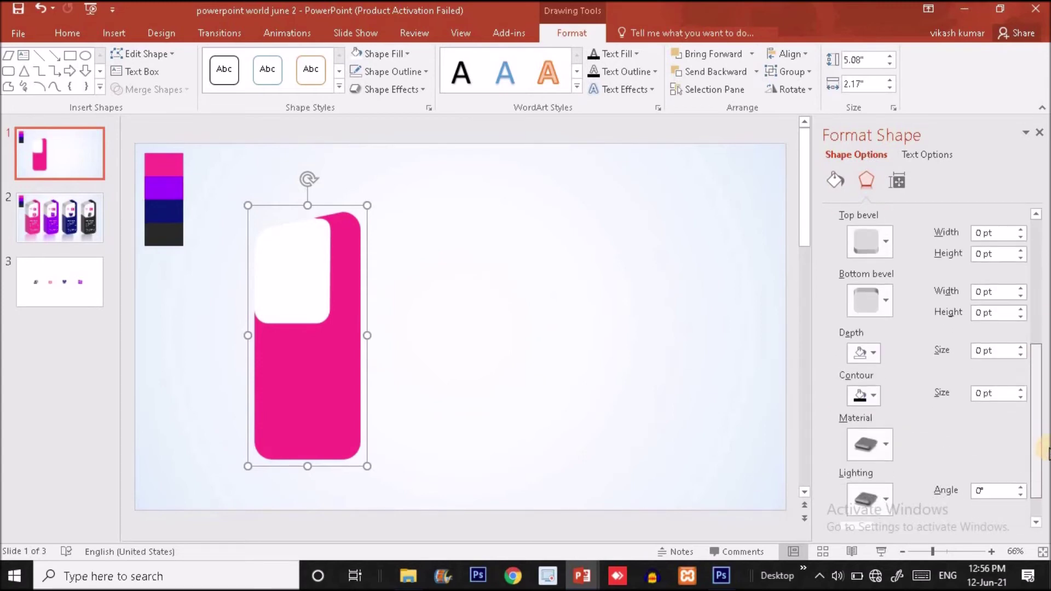
left_click(1019, 251)
left_click(1020, 251)
left_click(1020, 251)
left_click(1019, 250)
left_click(1020, 251)
left_click(1021, 237)
left_click(1022, 237)
left_click(1021, 237)
left_click(1021, 237)
left_click(1021, 237)
left_click(1021, 237)
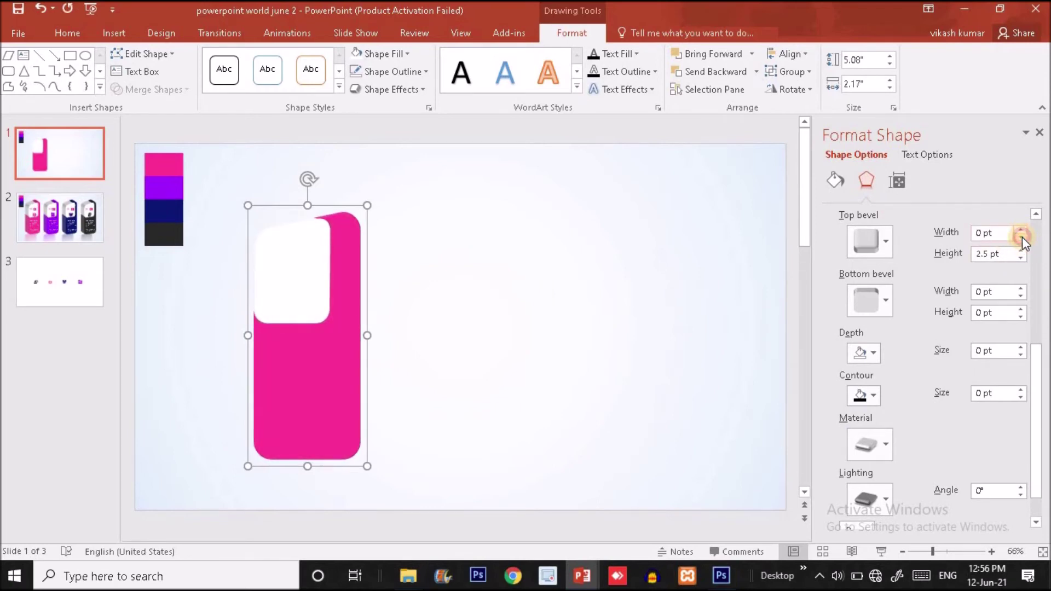
double_click(983, 255)
left_click_drag(983, 254, 1009, 255)
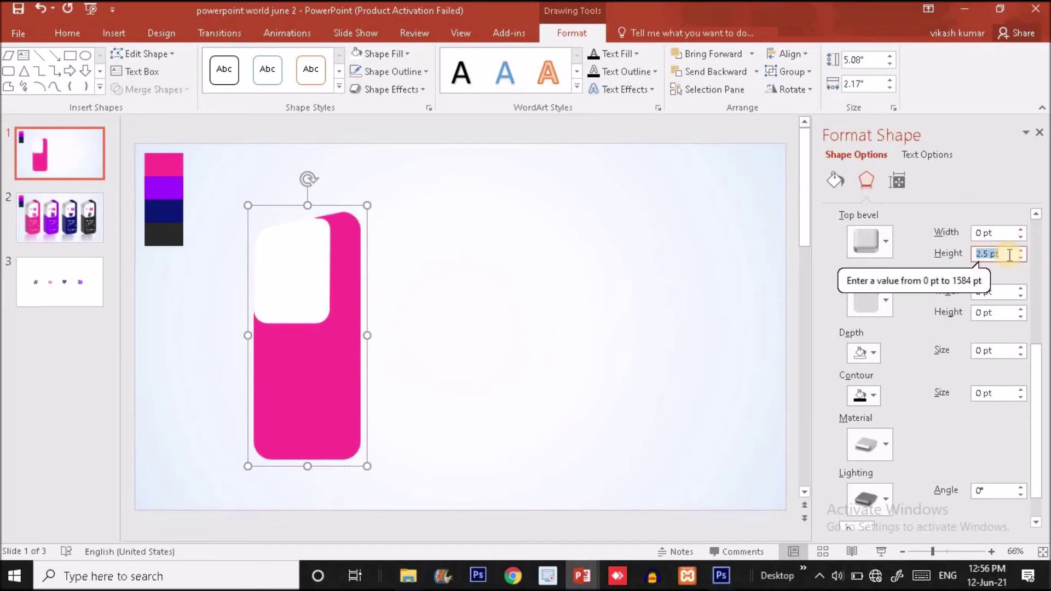
type("4")
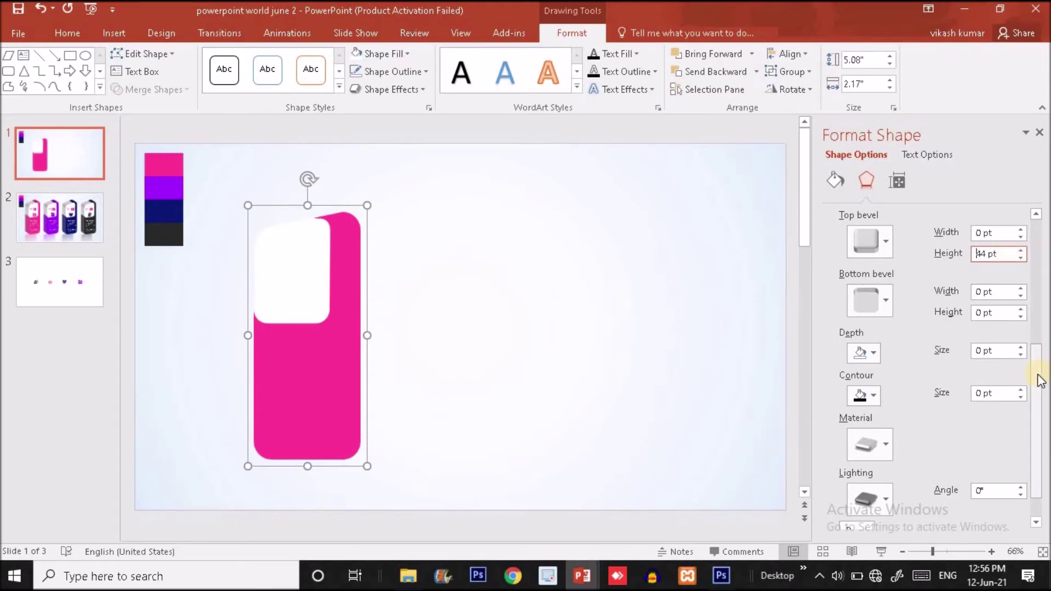
Try the first parallel 3-D rotation preset on the group, and apply the second one, with X 315° and Y 35°, instead.
left_click_drag(1038, 416, 1038, 432)
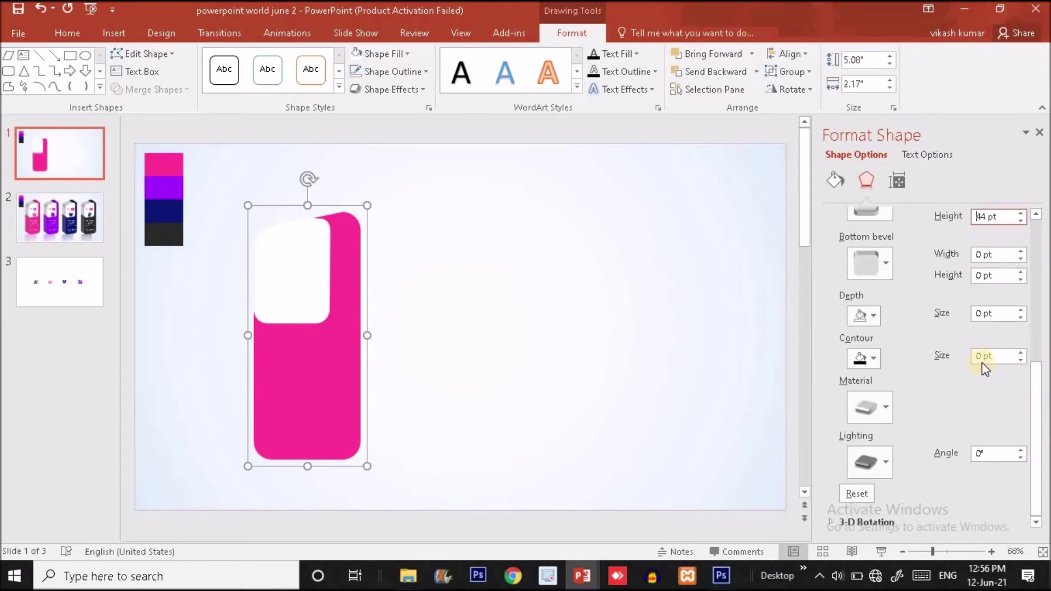
left_click(855, 523)
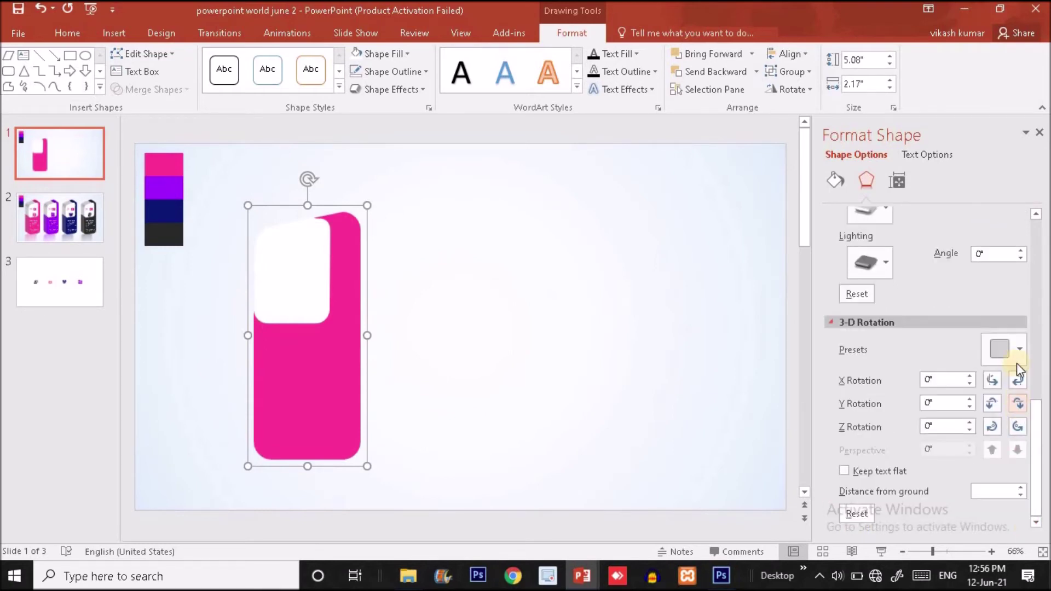
left_click(1017, 360)
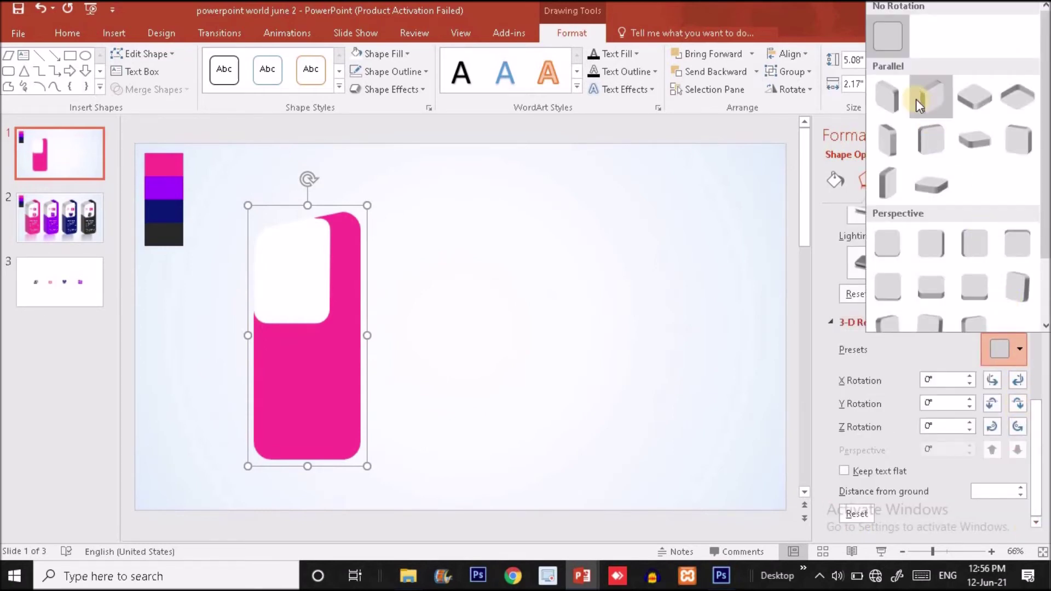
left_click(900, 100)
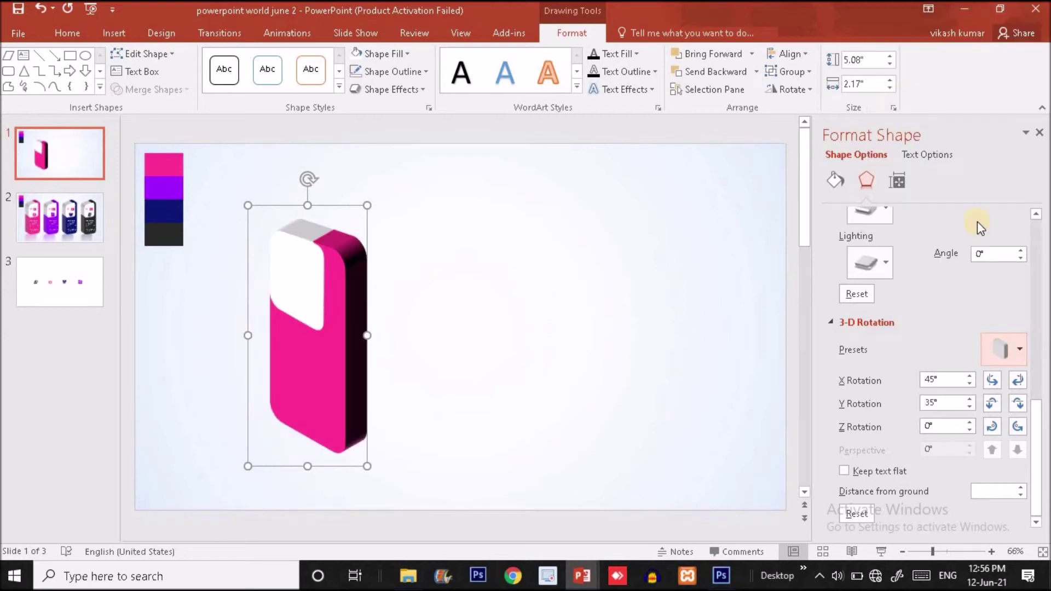
left_click(1007, 353)
left_click(927, 90)
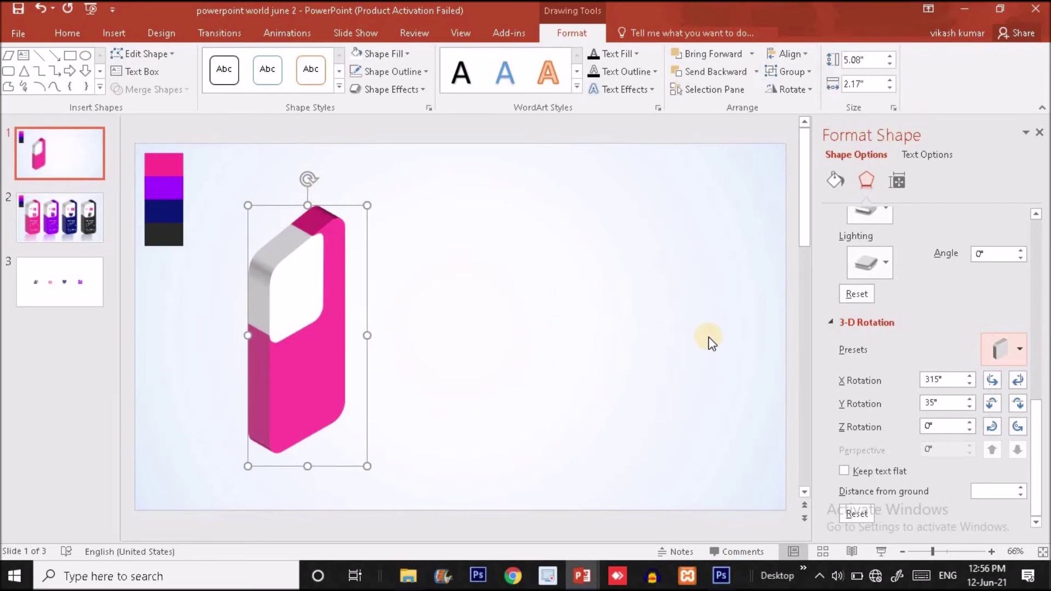
Adjust the group's 3-D rotation to X 330° and Y 20°.
left_click(968, 384)
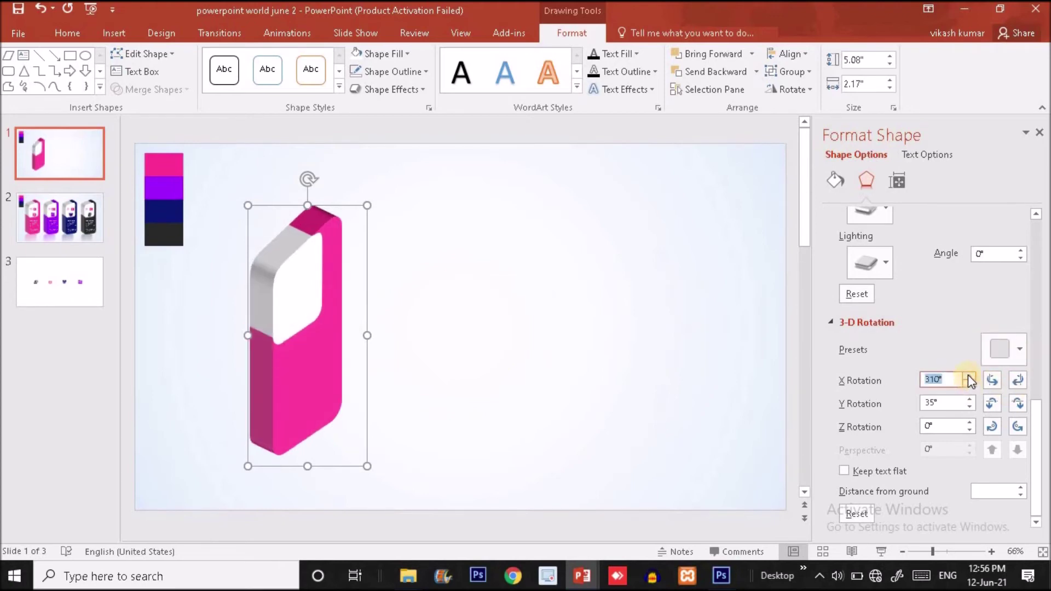
left_click(968, 375)
left_click(968, 376)
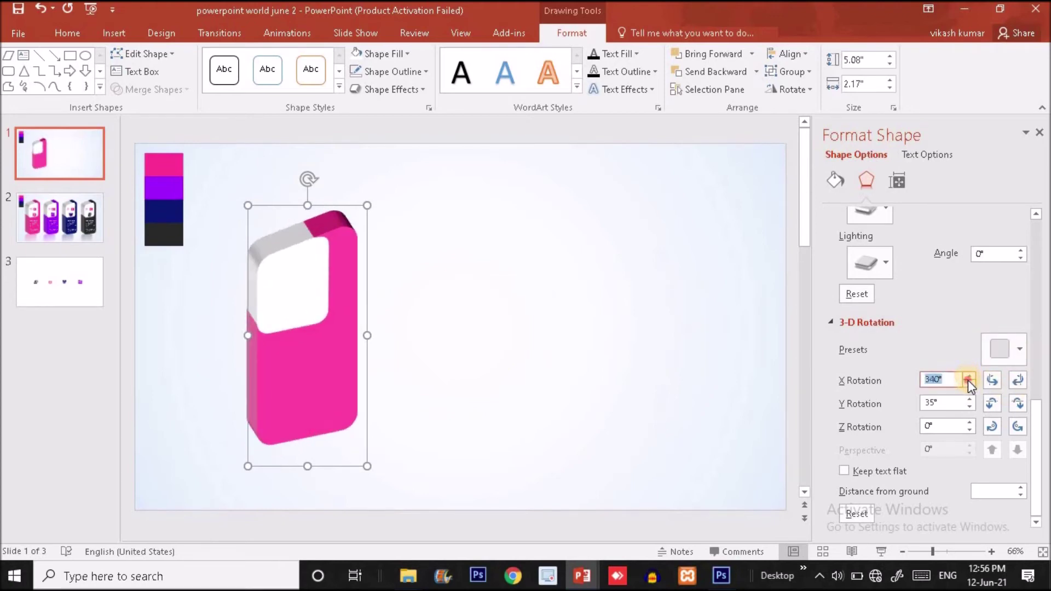
left_click(967, 381)
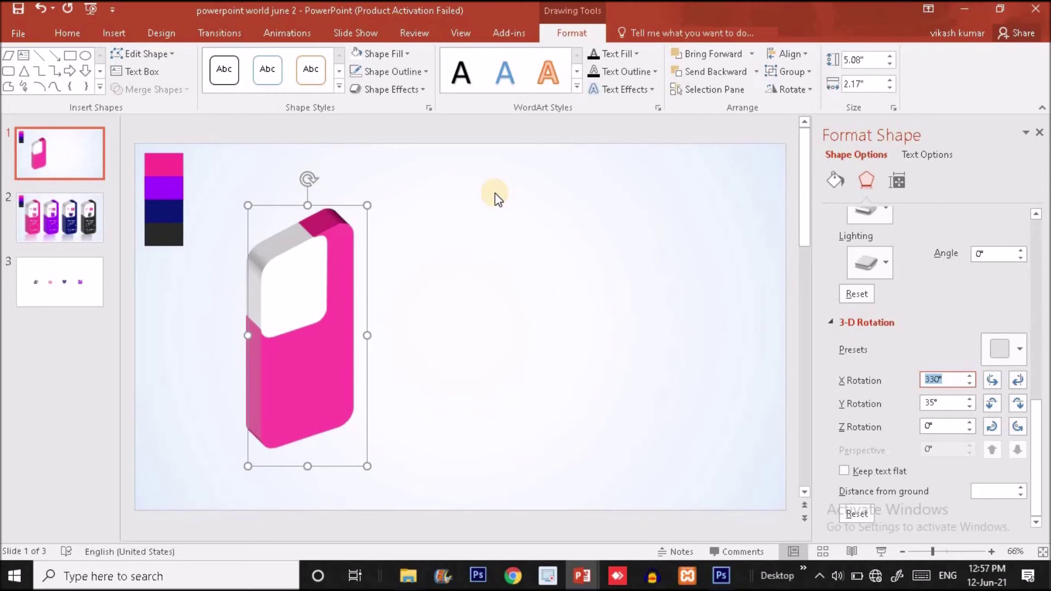
left_click(968, 401)
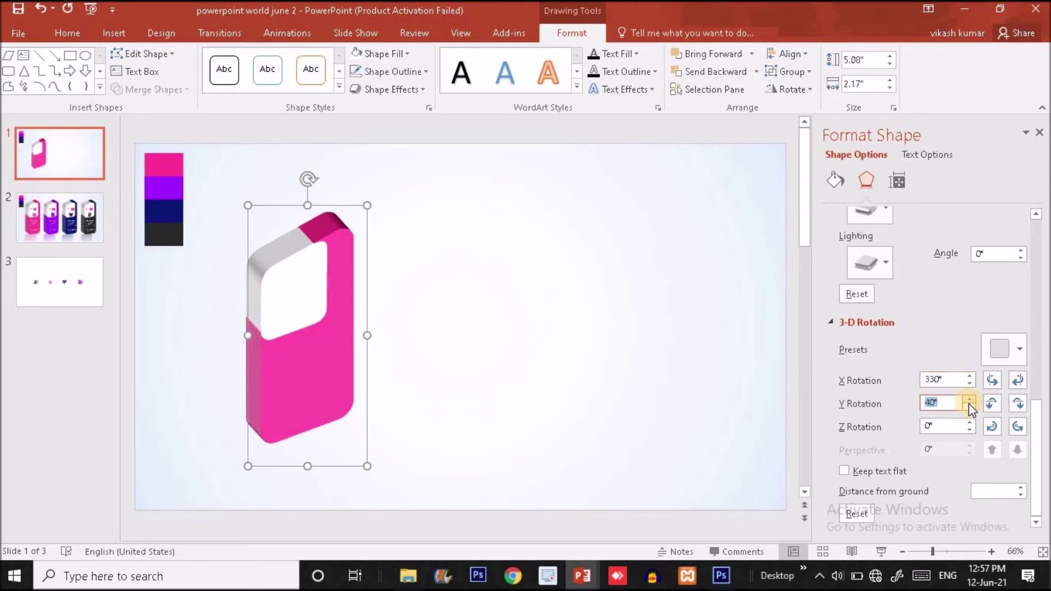
left_click(968, 406)
left_click(968, 406)
left_click(969, 406)
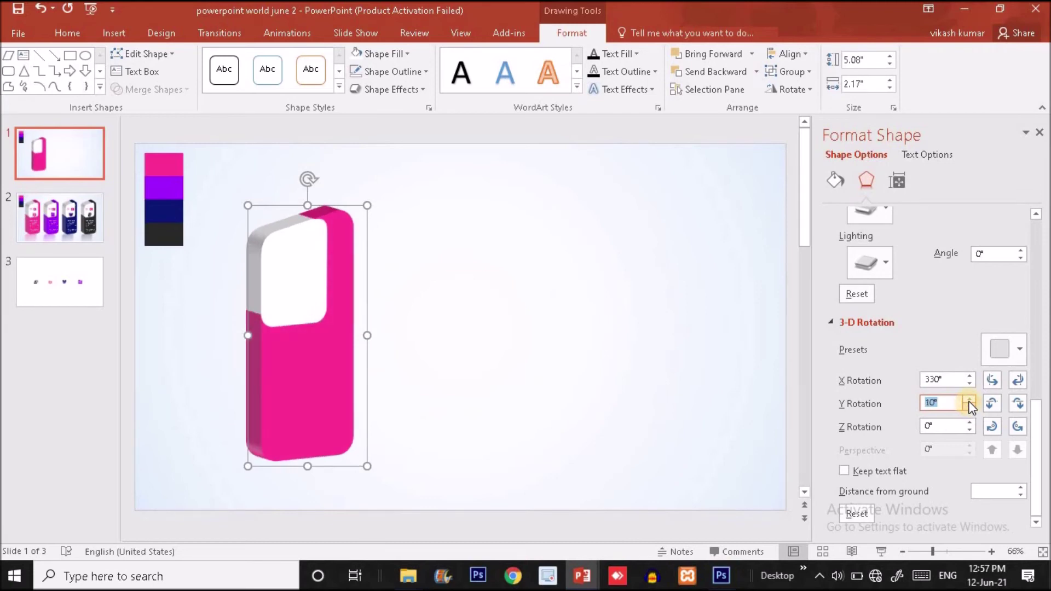
left_click(969, 400)
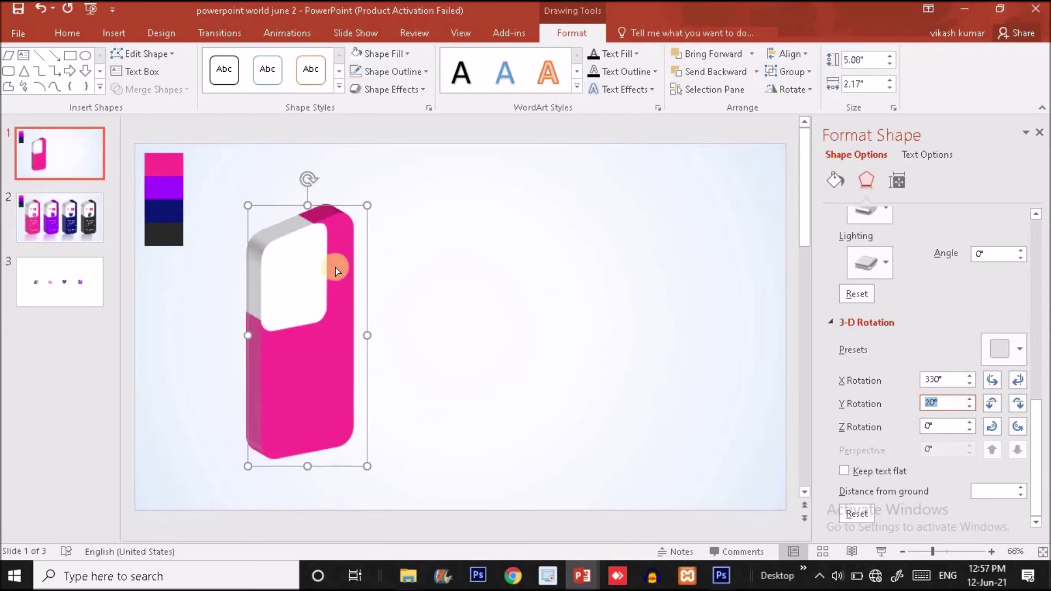
Increase the group's top bevel height to 70 pt.
left_click_drag(1033, 399, 1042, 290)
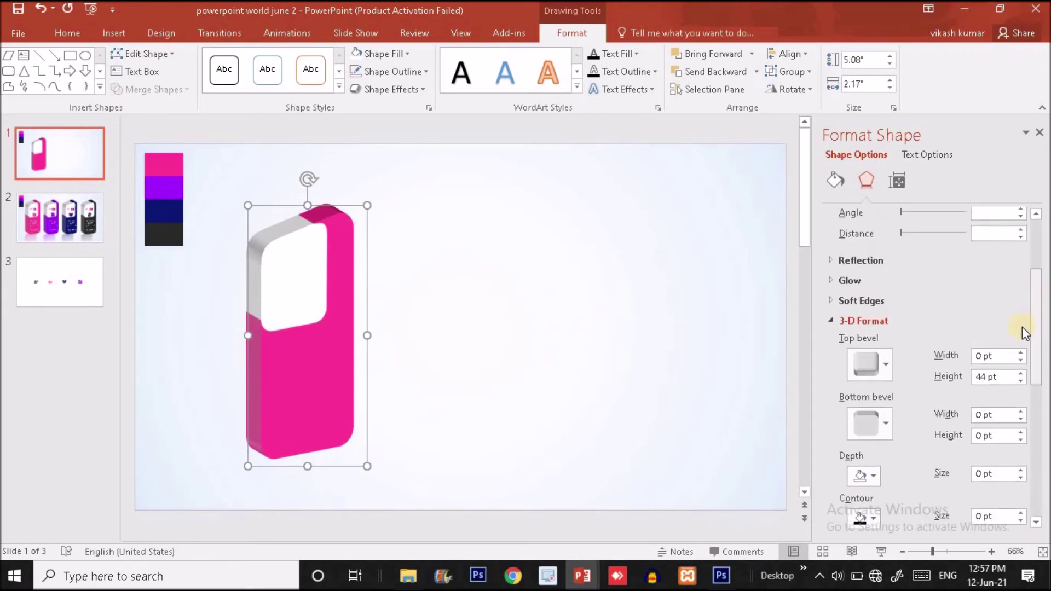
left_click(1022, 373)
left_click(1022, 373)
left_click(1022, 374)
left_click(1021, 374)
left_click(1022, 373)
left_click(1021, 374)
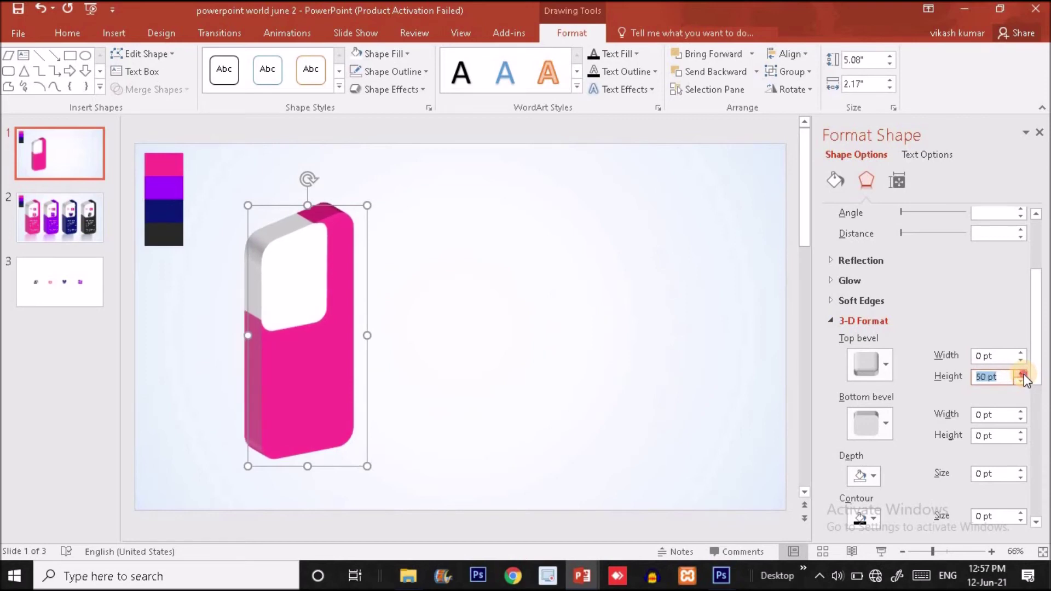
left_click(1021, 373)
left_click(1022, 373)
left_click(1021, 373)
left_click(1022, 373)
left_click(1021, 374)
left_click(1022, 373)
left_click(1022, 373)
left_click(1021, 373)
left_click(1021, 374)
left_click(1021, 374)
left_click(1021, 373)
left_click(1021, 373)
left_click(1022, 373)
left_click(1021, 374)
left_click(1021, 374)
left_click(1021, 373)
left_click(1021, 373)
left_click(1021, 373)
left_click(1022, 373)
left_click(1022, 374)
left_click(1022, 374)
left_click(560, 296)
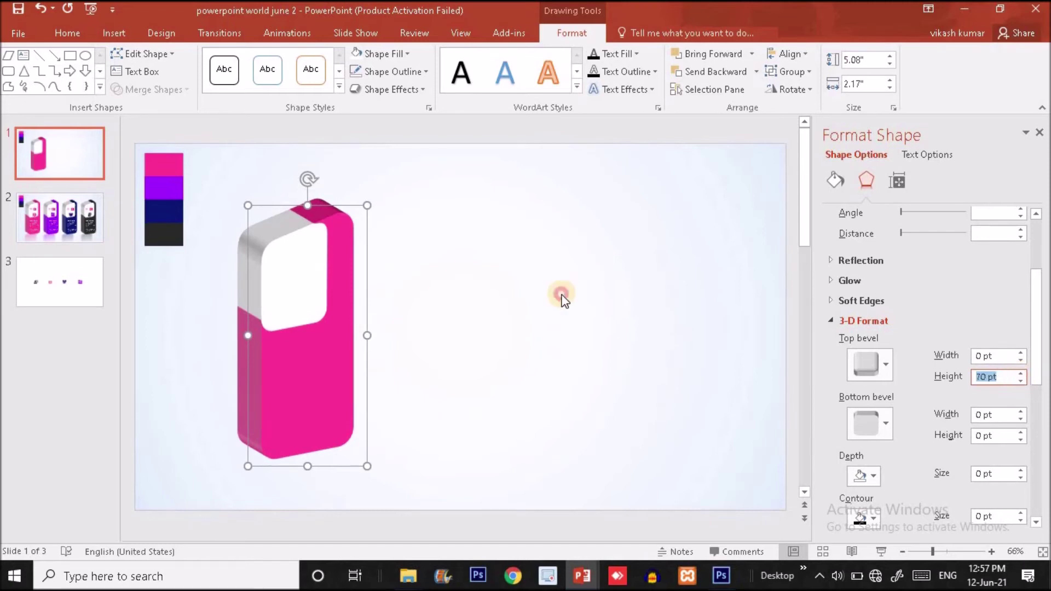
left_click(275, 250)
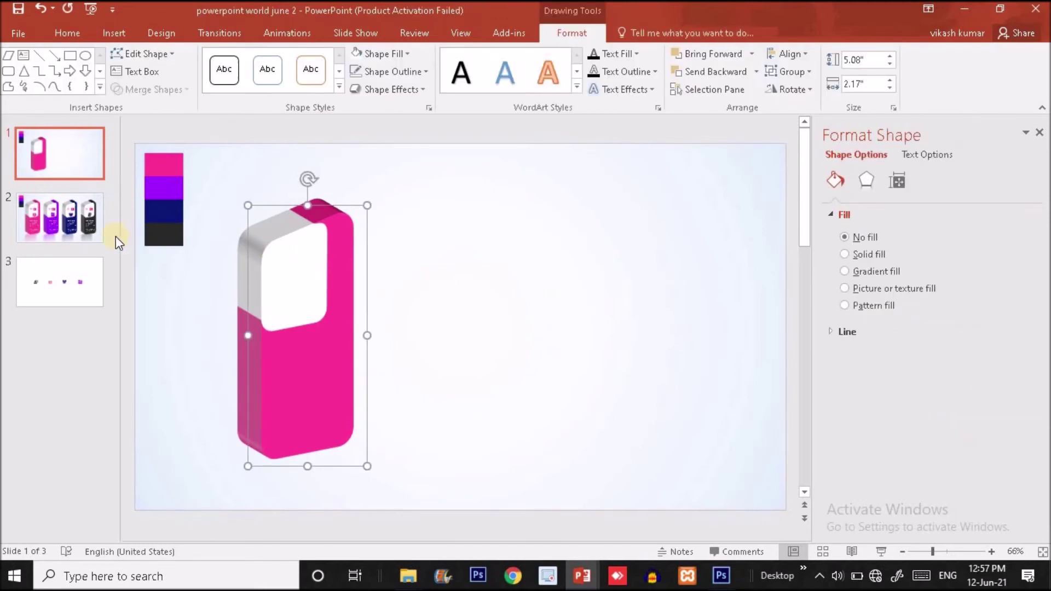
On the finished slide, ungroup the pink 01 option so its arrows, number, icon and text can be selected separately.
left_click(79, 231)
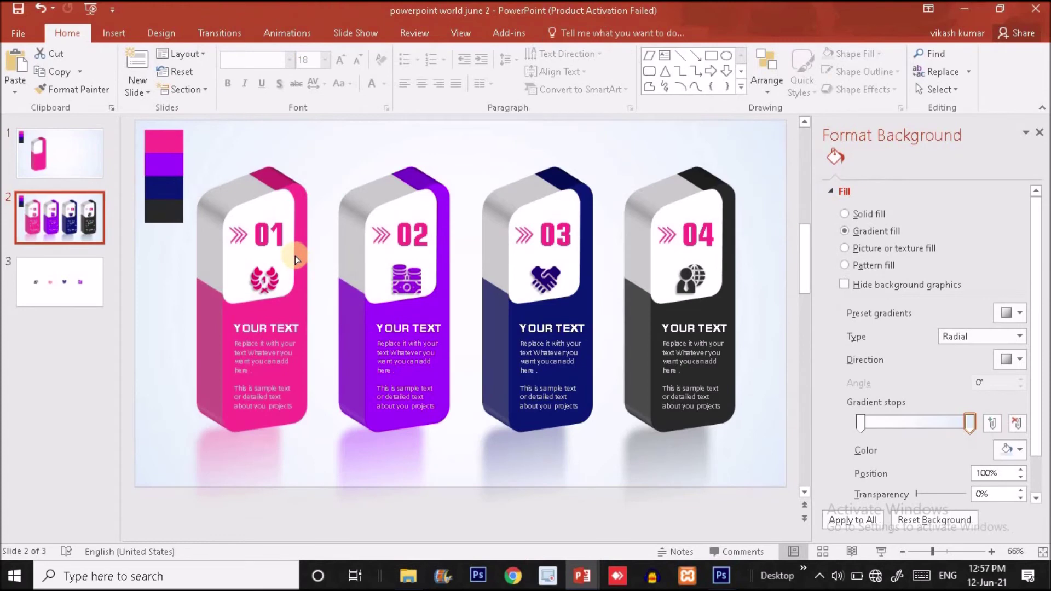
left_click(240, 234)
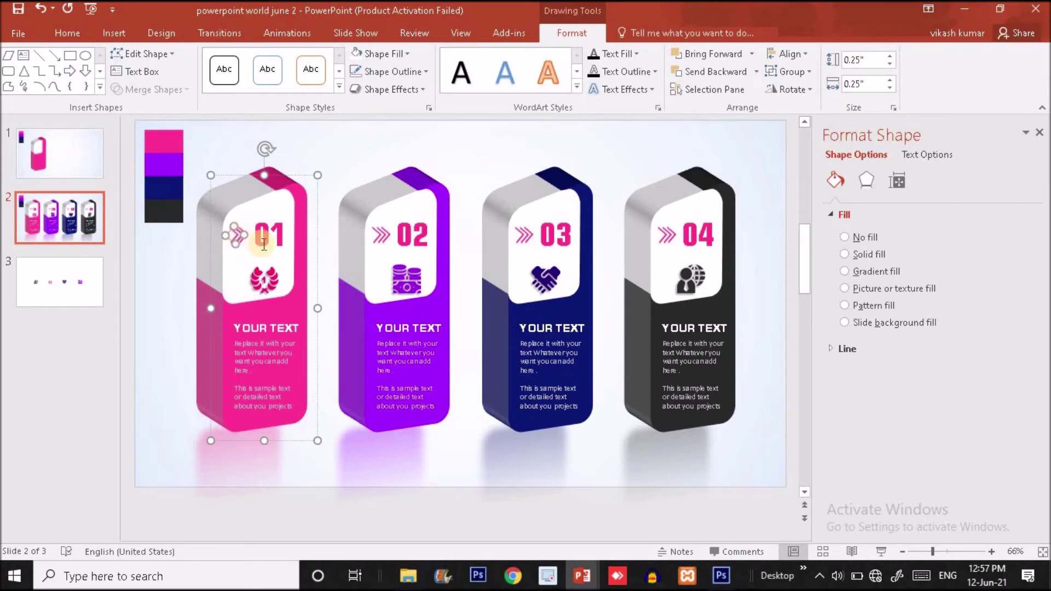
left_click(240, 237)
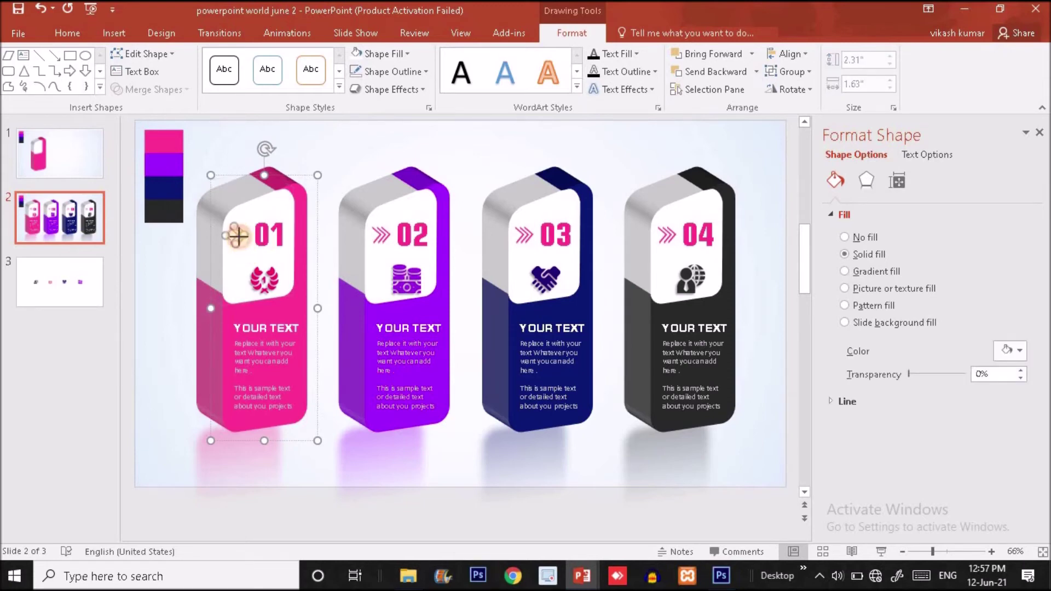
left_click(239, 237)
left_click(268, 236, "shift")
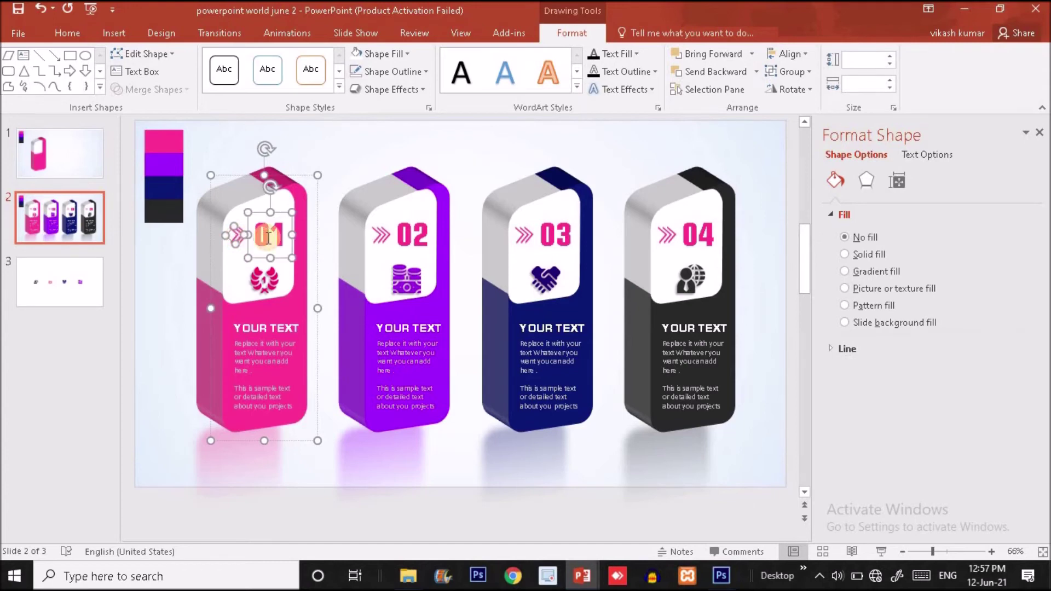
left_click(266, 278, "shift")
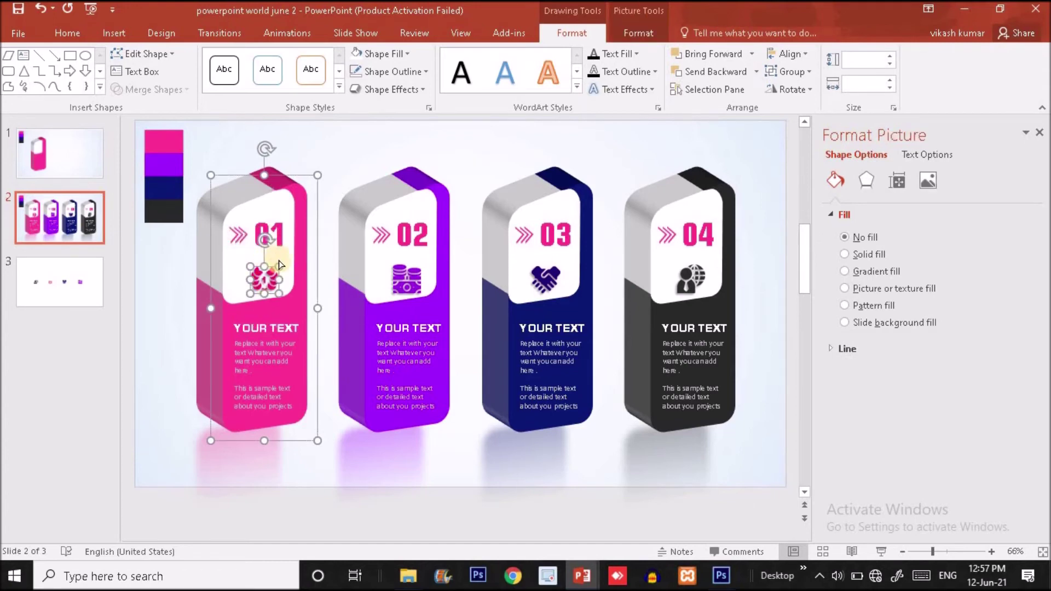
left_click(277, 231, "shift")
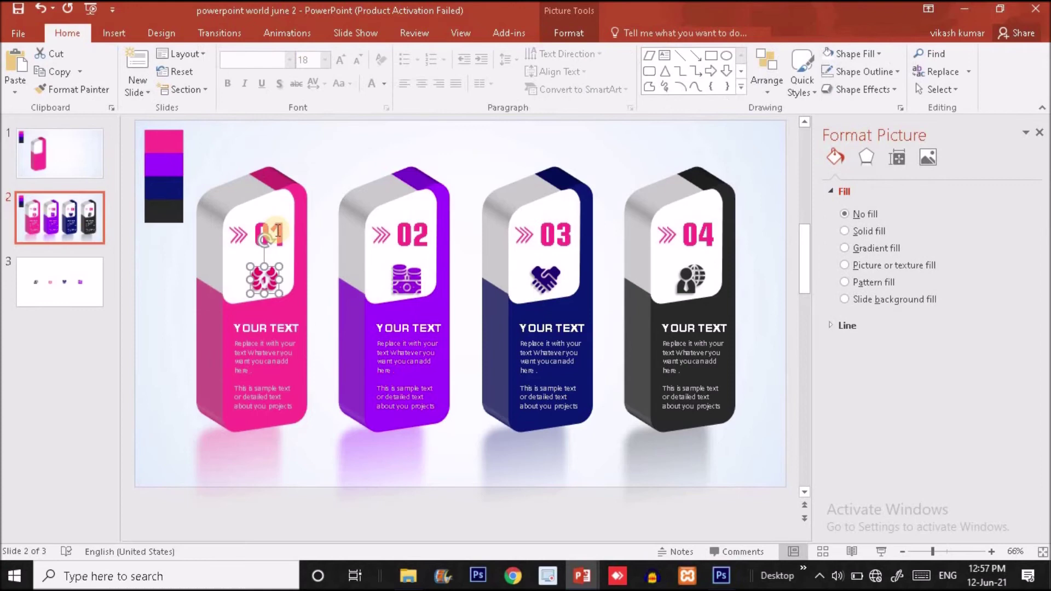
left_click(278, 232)
right_click(277, 233)
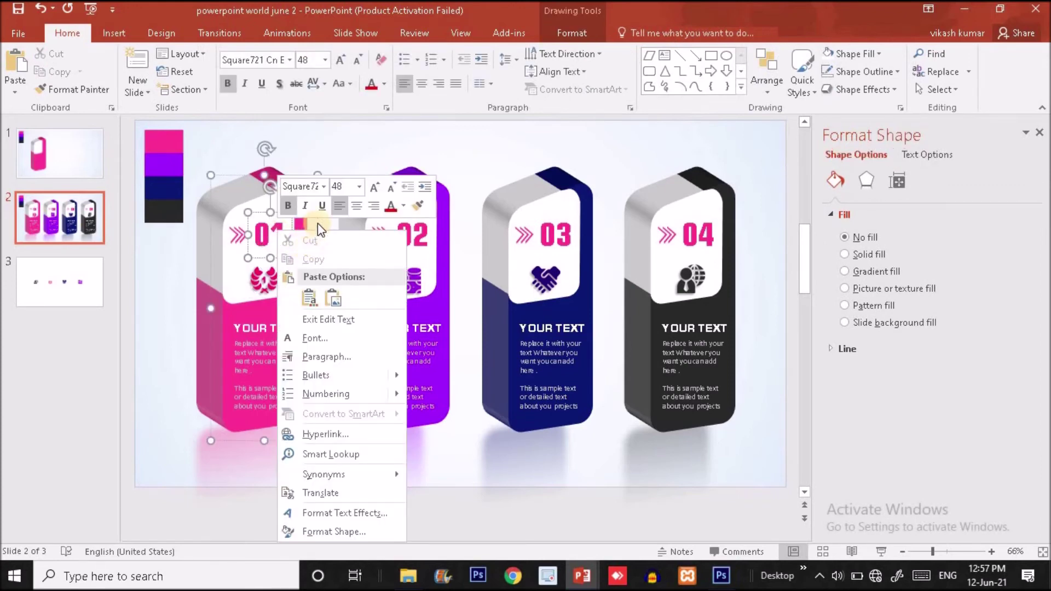
left_click(317, 222)
right_click(317, 222)
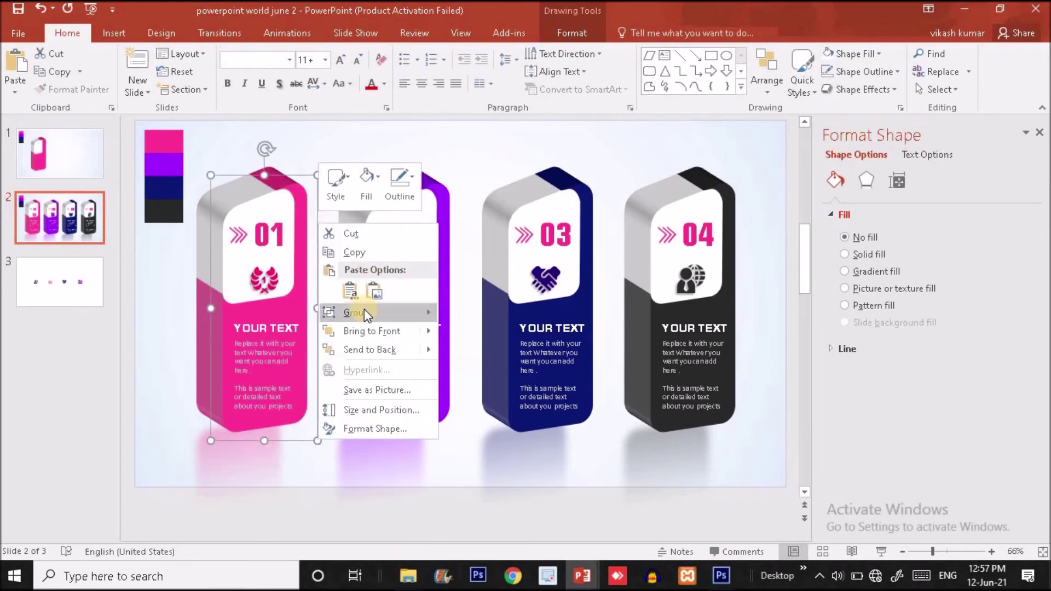
mouse_move(363, 312)
left_click(481, 349)
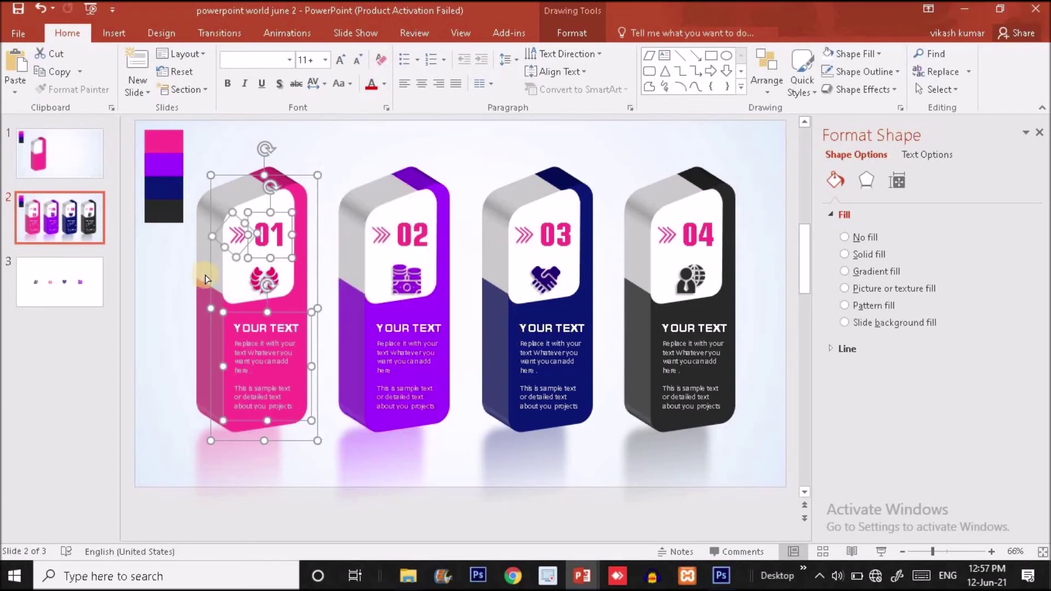
left_click(183, 273)
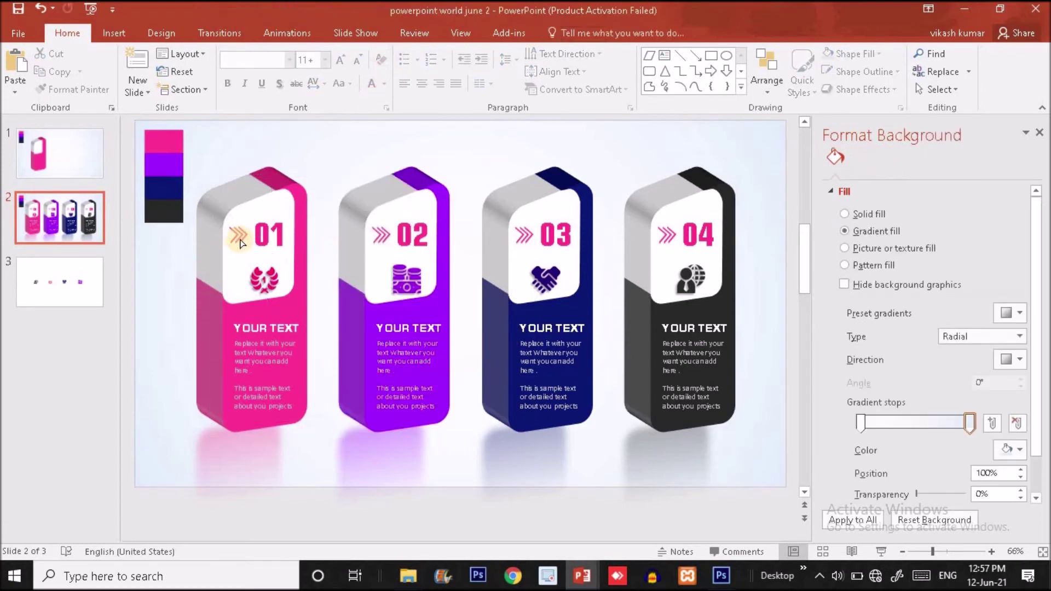